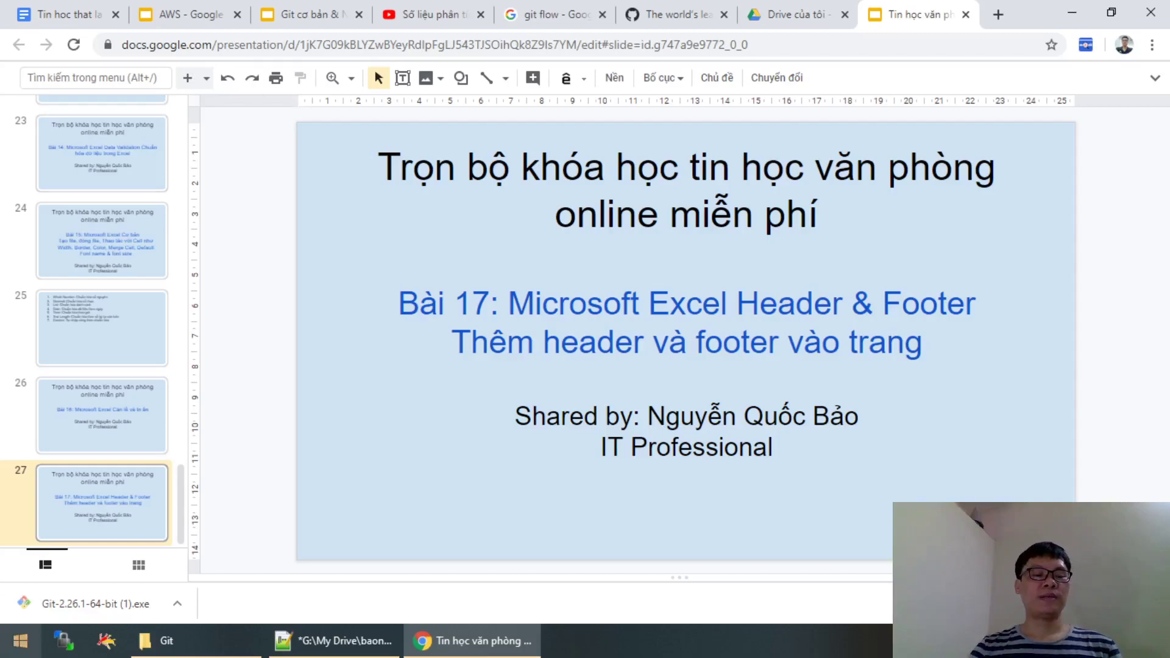
# - Launch Excel from the Start menu search and create a new blank workbook
pyautogui.click(20, 640)
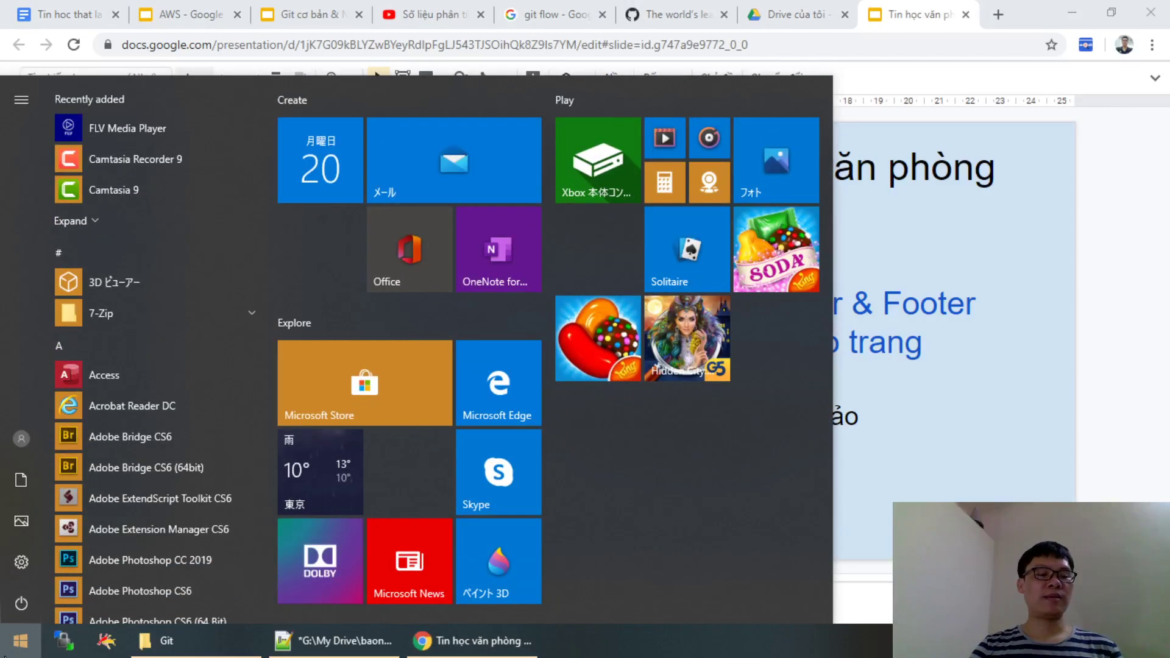
pyautogui.write('e')
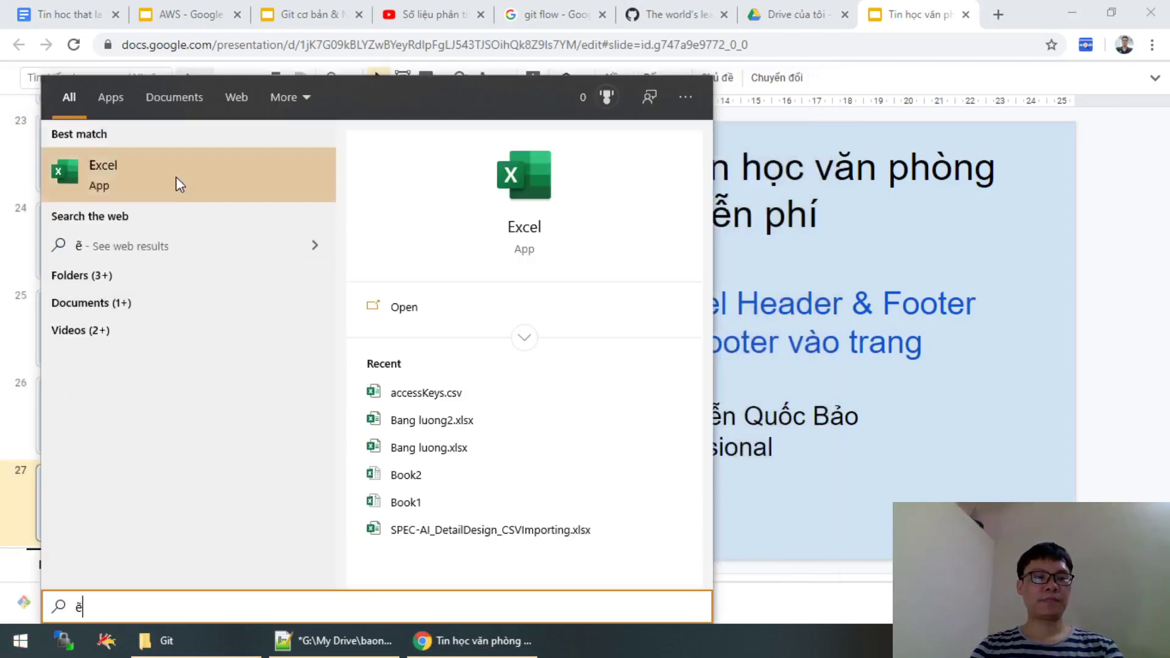
pyautogui.click(181, 167)
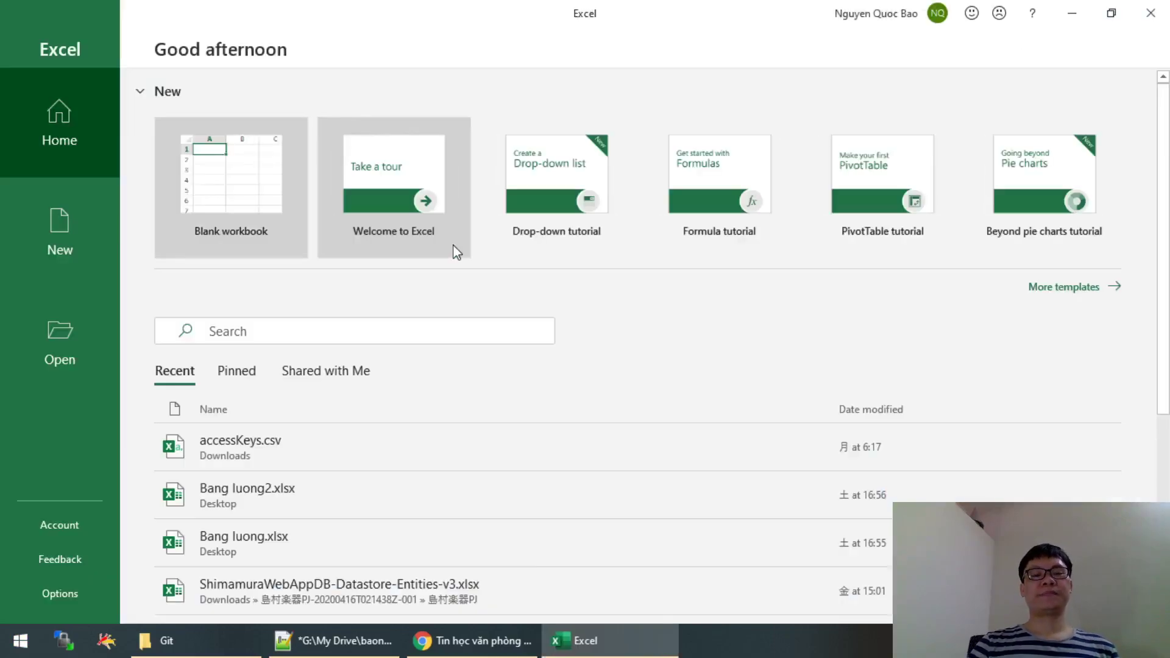
pyautogui.click(272, 178)
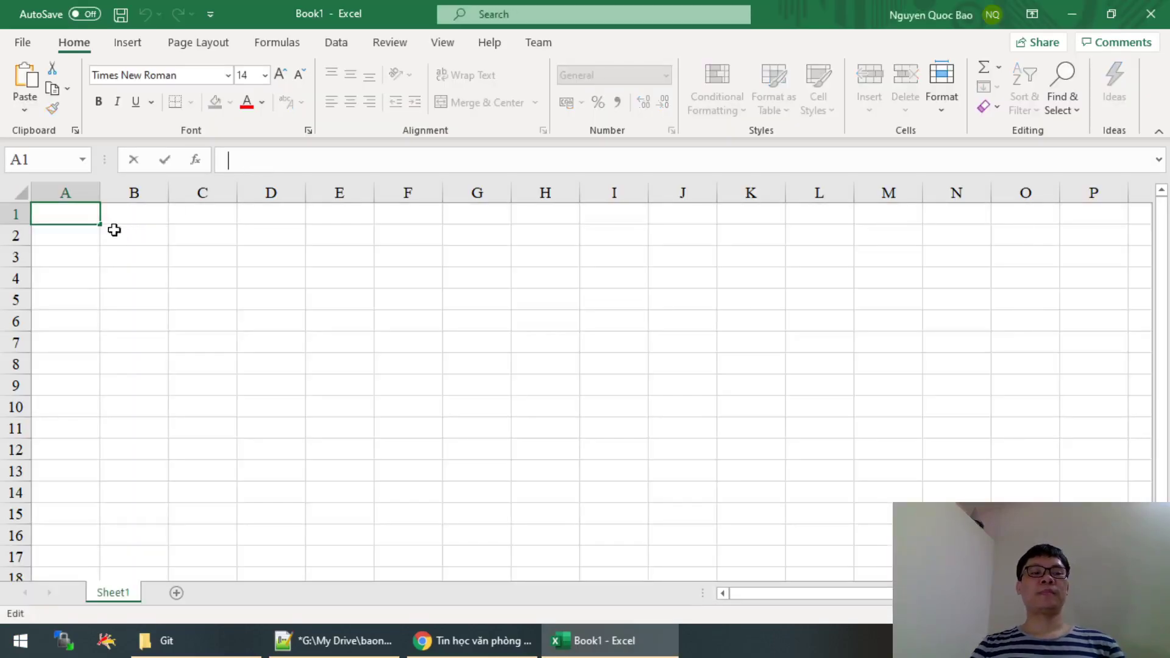
# - Enter filler words (ád, d, sad, ds…) into cells B1 through B14
pyautogui.click(133, 217)
pyautogui.write('ád')
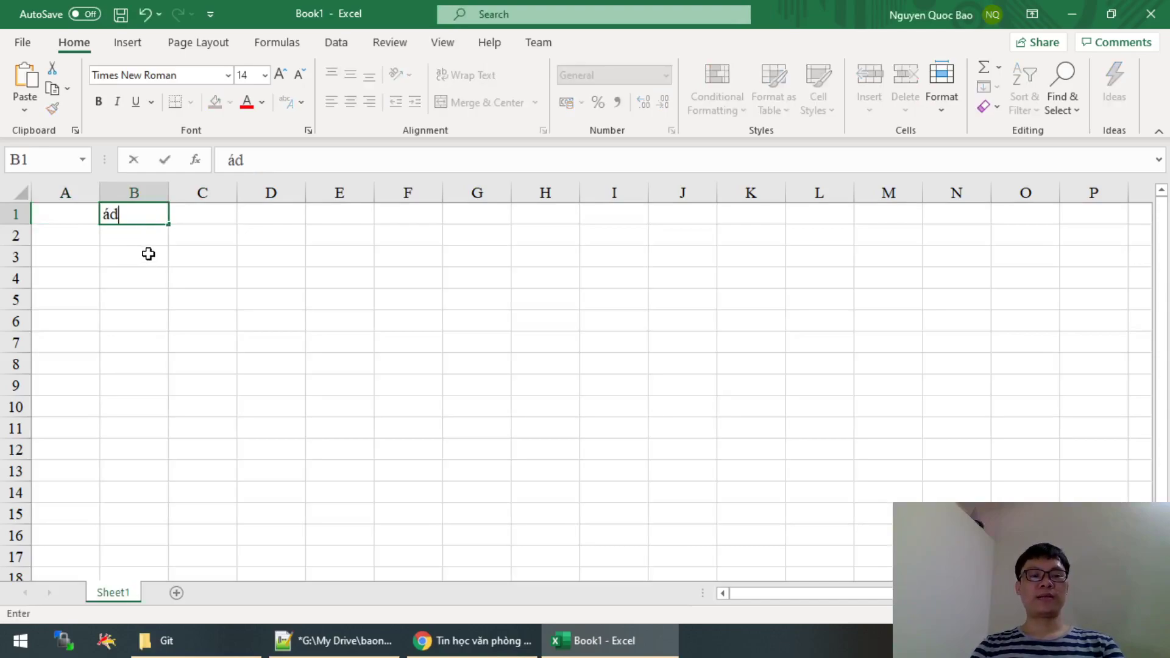
pyautogui.press('Return')
pyautogui.write('d')
pyautogui.press('Return')
pyautogui.write('sad ád d ád sad d')
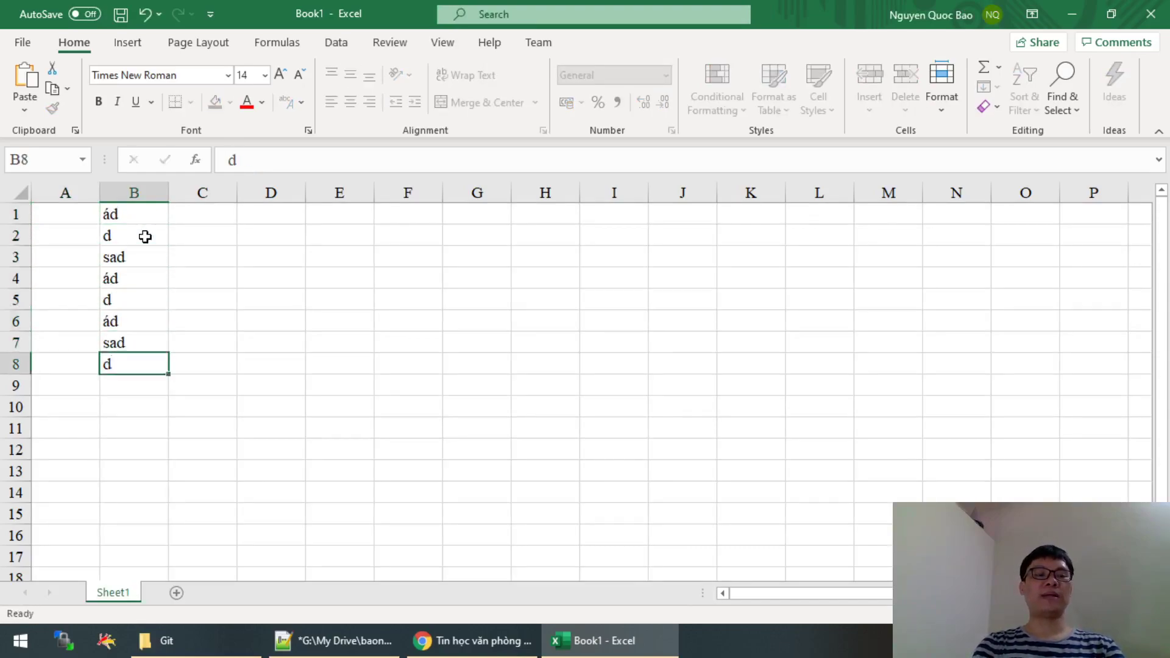
pyautogui.write(' ád ád d sad sad ds')
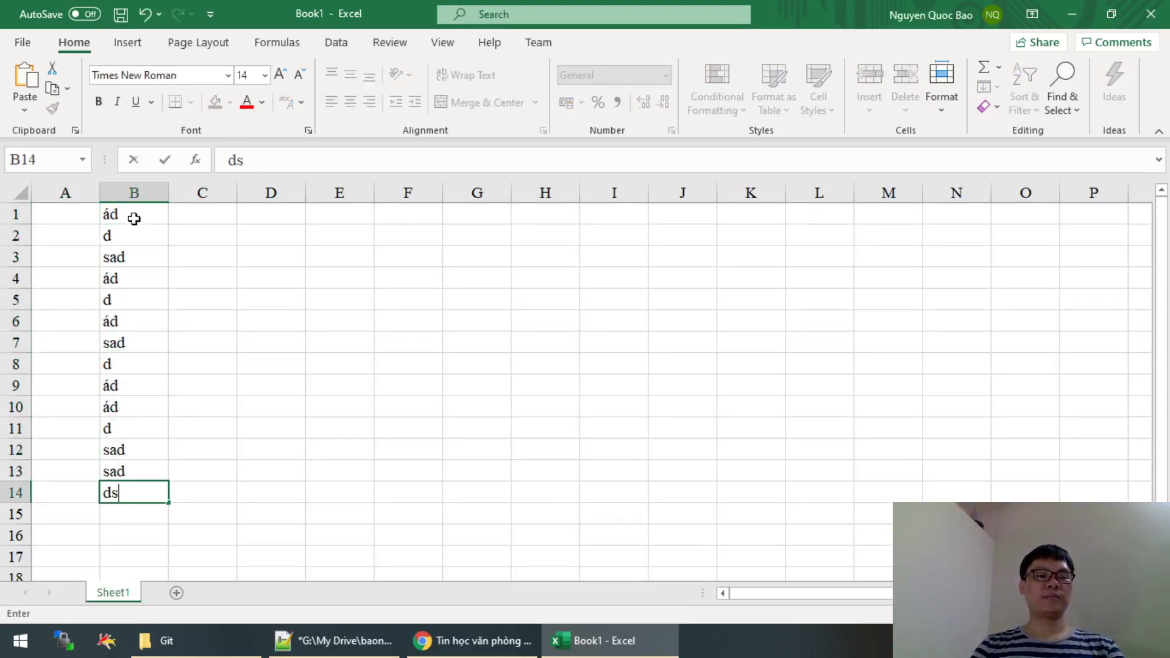
# - Copy the B1:B14 word block and paste it at B15, the next block, B44 and B58
pyautogui.moveTo(130, 216); pyautogui.dragTo(126, 488)
pyautogui.hotkey('ctrl', 'c')
pyautogui.click(134, 523)
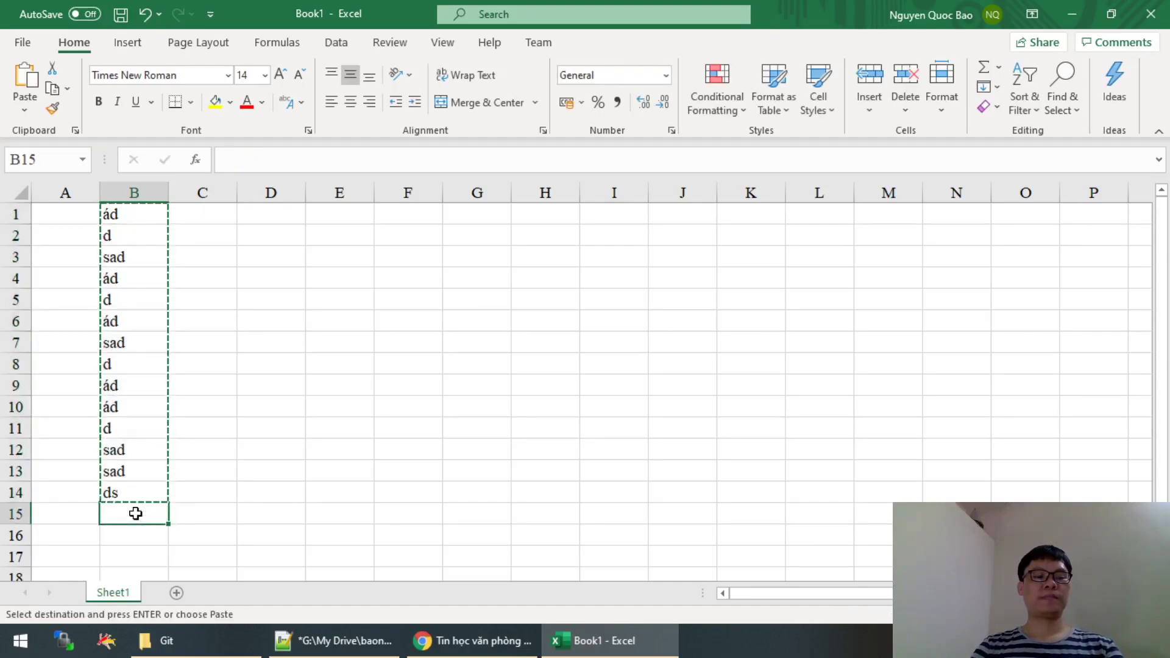
pyautogui.hotkey('ctrl', 'v')
pyautogui.scroll(-6, 128, 481)
pyautogui.click(129, 435)
pyautogui.hotkey('ctrl', 'v')
pyautogui.scroll(-5, 158, 438)
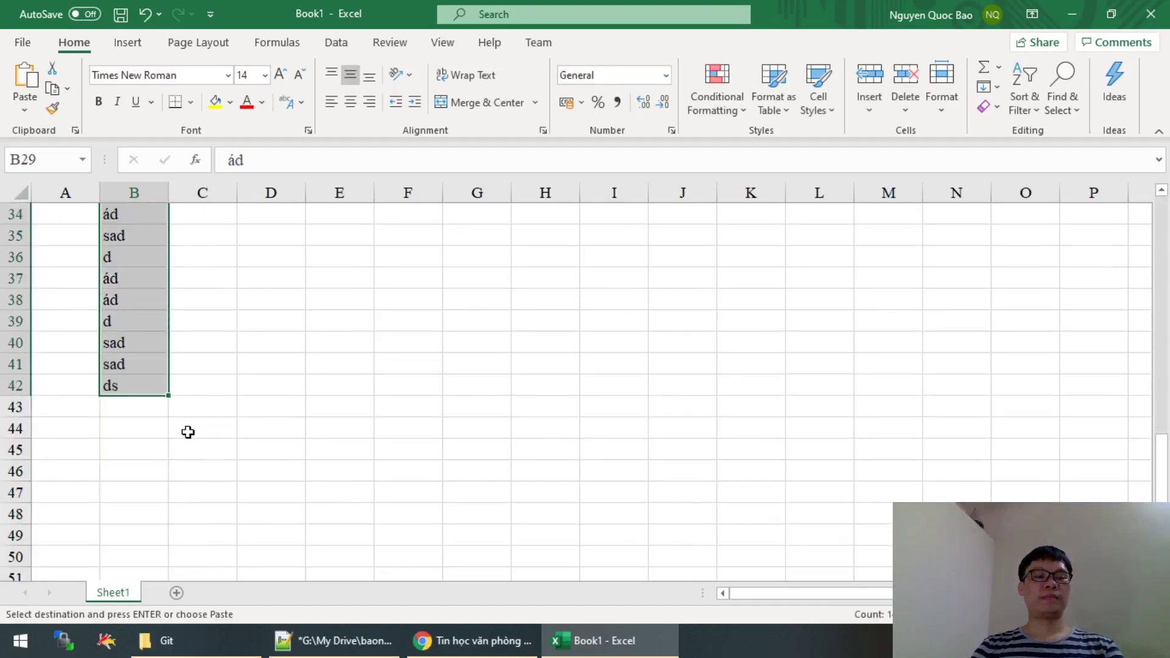
pyautogui.click(130, 427)
pyautogui.hotkey('ctrl', 'v')
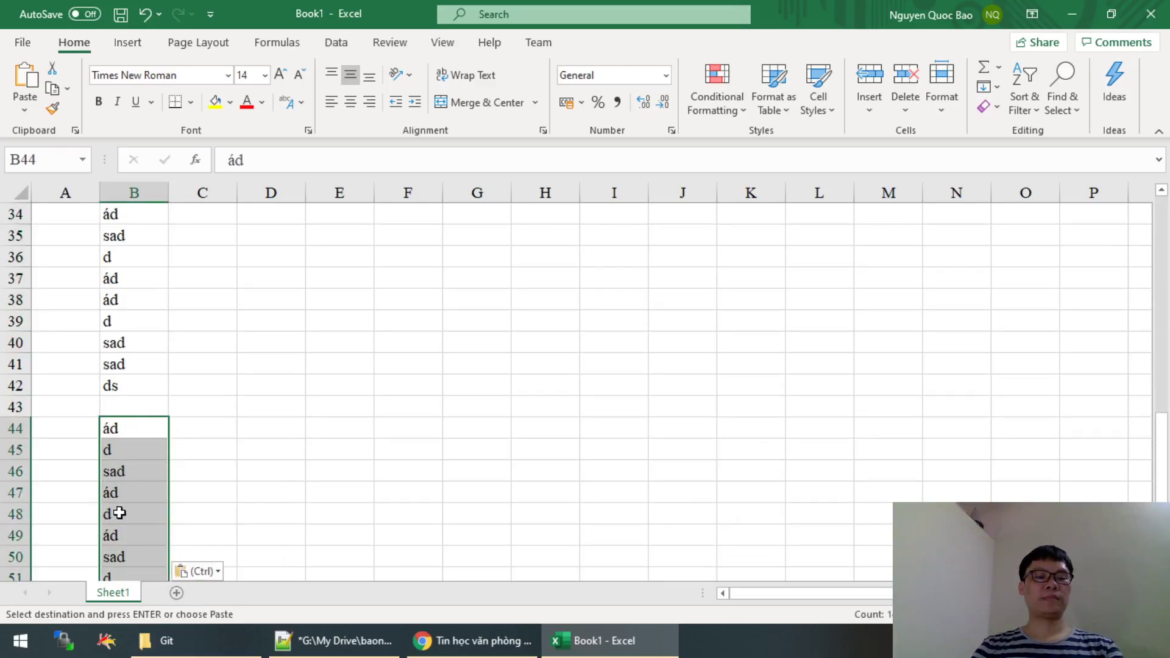
pyautogui.scroll(-7, 122, 426)
pyautogui.click(139, 276)
pyautogui.hotkey('ctrl', 'v')
# - Paste the word block again at B72, B86, B100 and B114
pyautogui.scroll(-6, 125, 450)
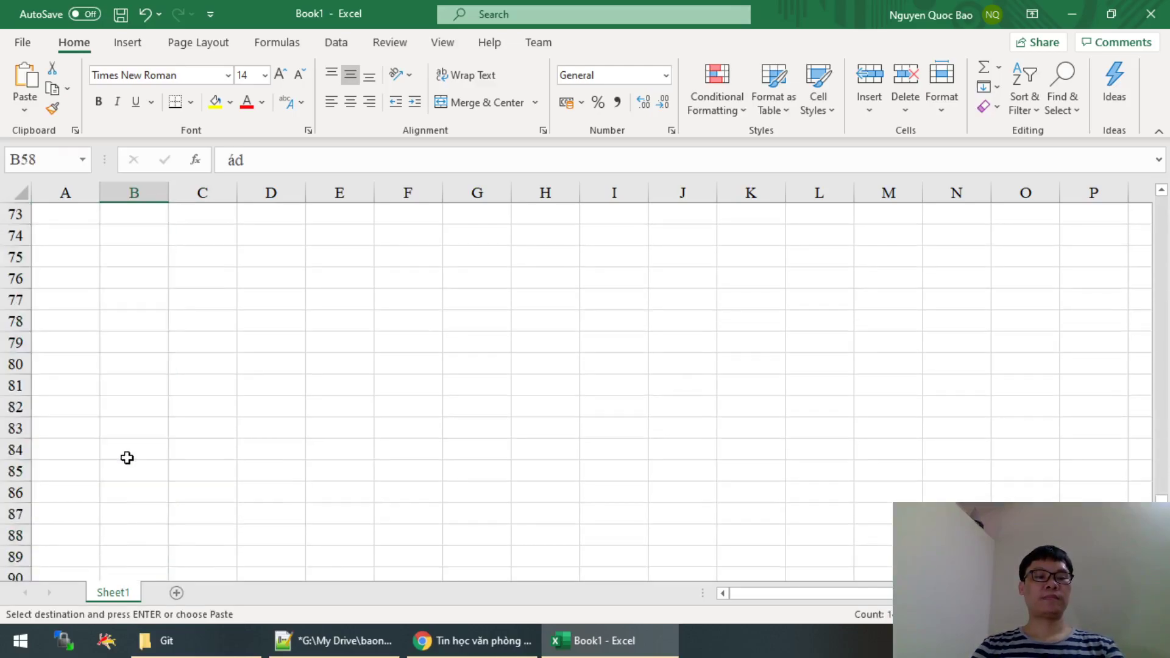
pyautogui.scroll(1, 117, 282)
pyautogui.scroll(3, 110, 363)
pyautogui.click(110, 385)
pyautogui.hotkey('ctrl', 'v')
pyautogui.scroll(-3, 134, 361)
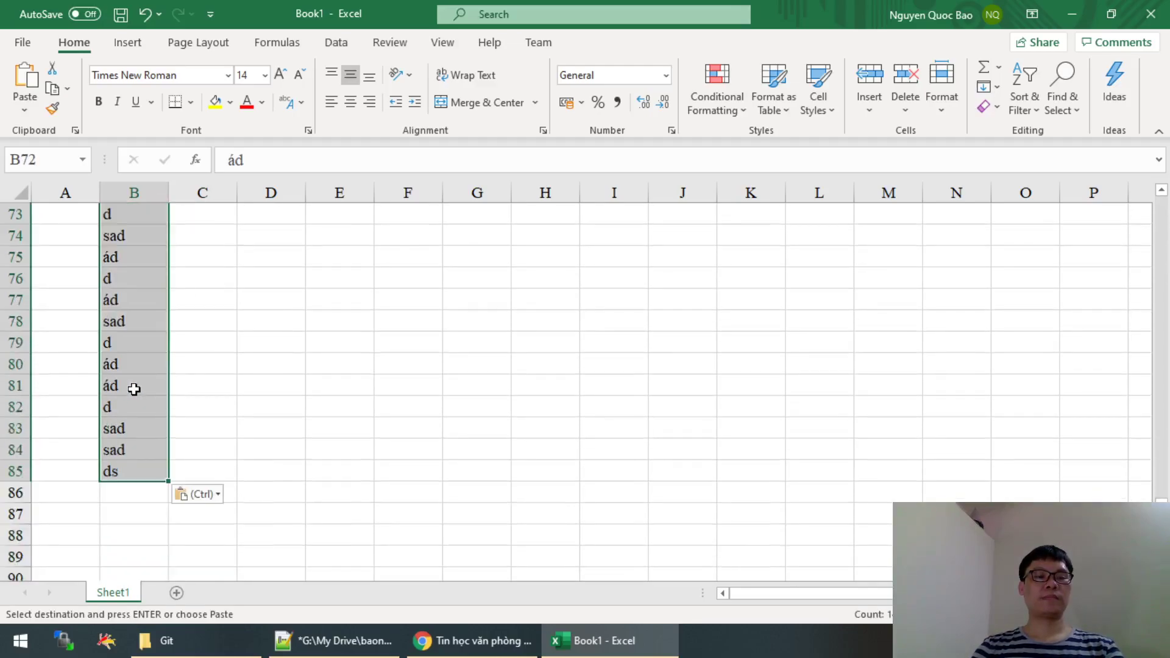
pyautogui.click(123, 485)
pyautogui.hotkey('ctrl', 'v')
pyautogui.scroll(-6, 156, 441)
pyautogui.click(146, 411)
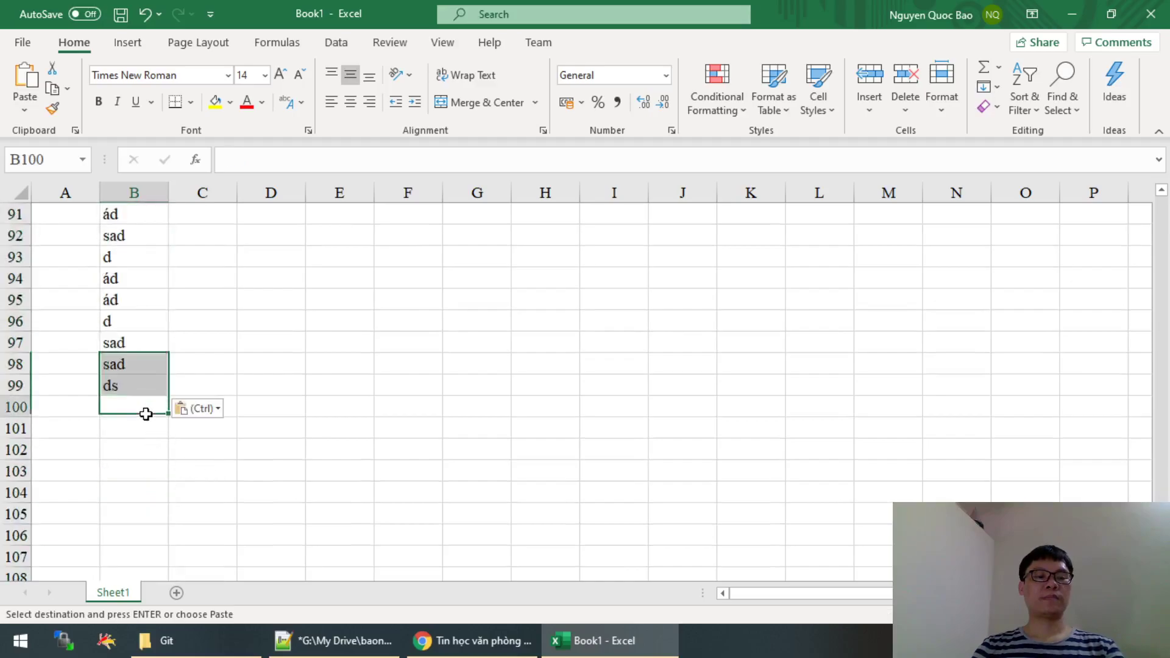
pyautogui.hotkey('ctrl', 'v')
pyautogui.scroll(-4, 149, 411)
pyautogui.scroll(-2, 131, 341)
pyautogui.click(127, 323)
pyautogui.hotkey('ctrl', 'v')
# - Paste the word block at B128, B142 and B156, then scroll back up the column
pyautogui.scroll(-6, 135, 347)
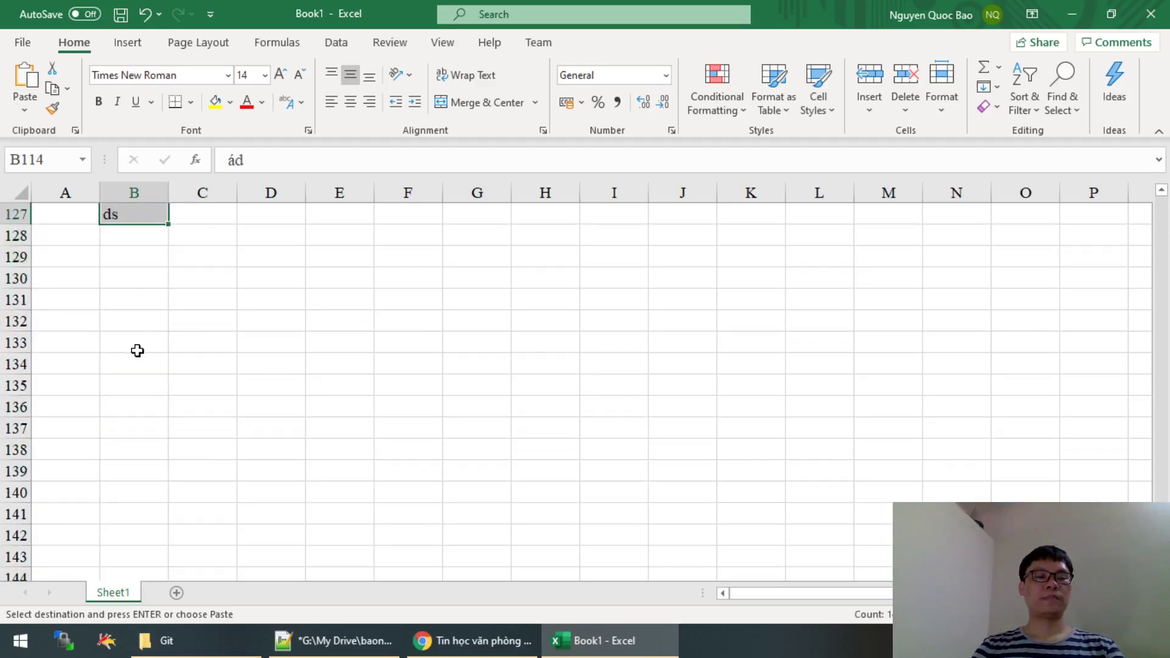
pyautogui.scroll(2, 120, 303)
pyautogui.click(134, 366)
pyautogui.hotkey('ctrl', 'v')
pyautogui.scroll(-6, 150, 365)
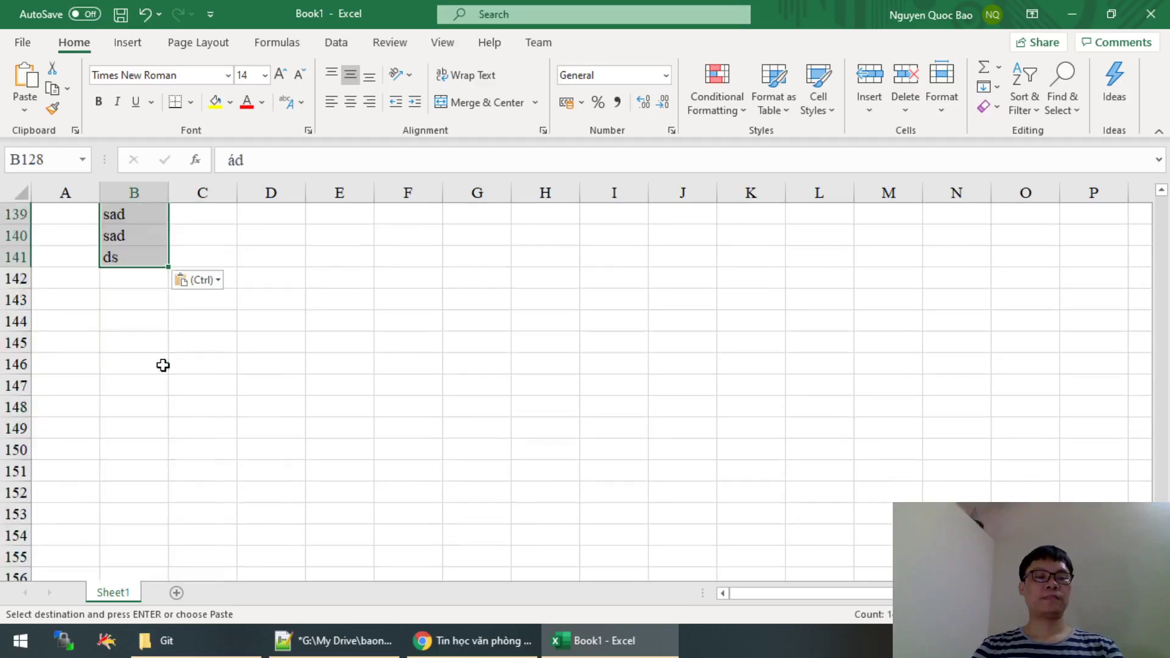
pyautogui.click(126, 281)
pyautogui.hotkey('ctrl', 'v')
pyautogui.scroll(-5, 140, 323)
pyautogui.click(128, 259)
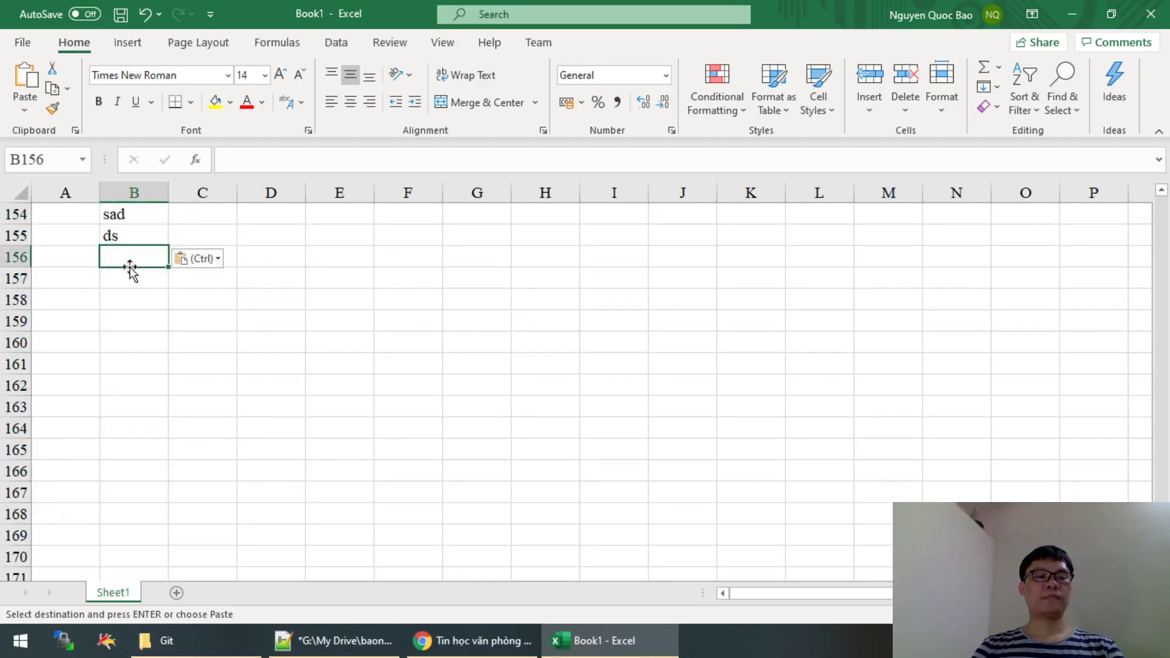
pyautogui.hotkey('ctrl', 'v')
pyautogui.scroll(16, 291, 388)
pyautogui.scroll(11, 291, 388)
pyautogui.scroll(10, 292, 387)
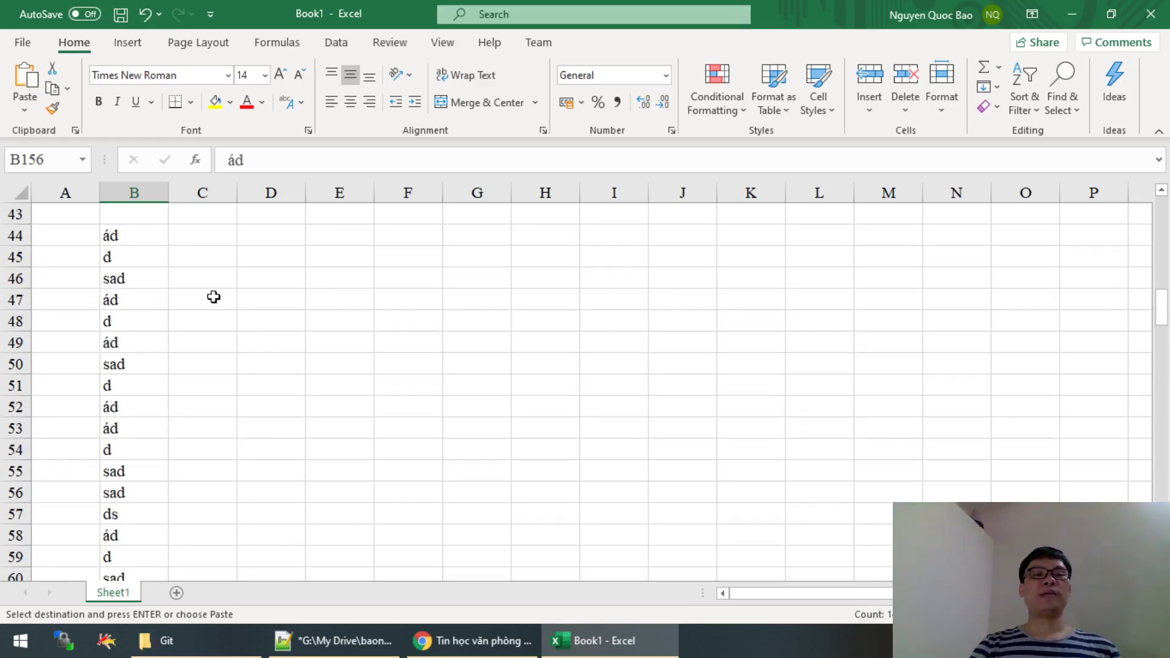
pyautogui.click(128, 236)
pyautogui.scroll(7, 128, 236)
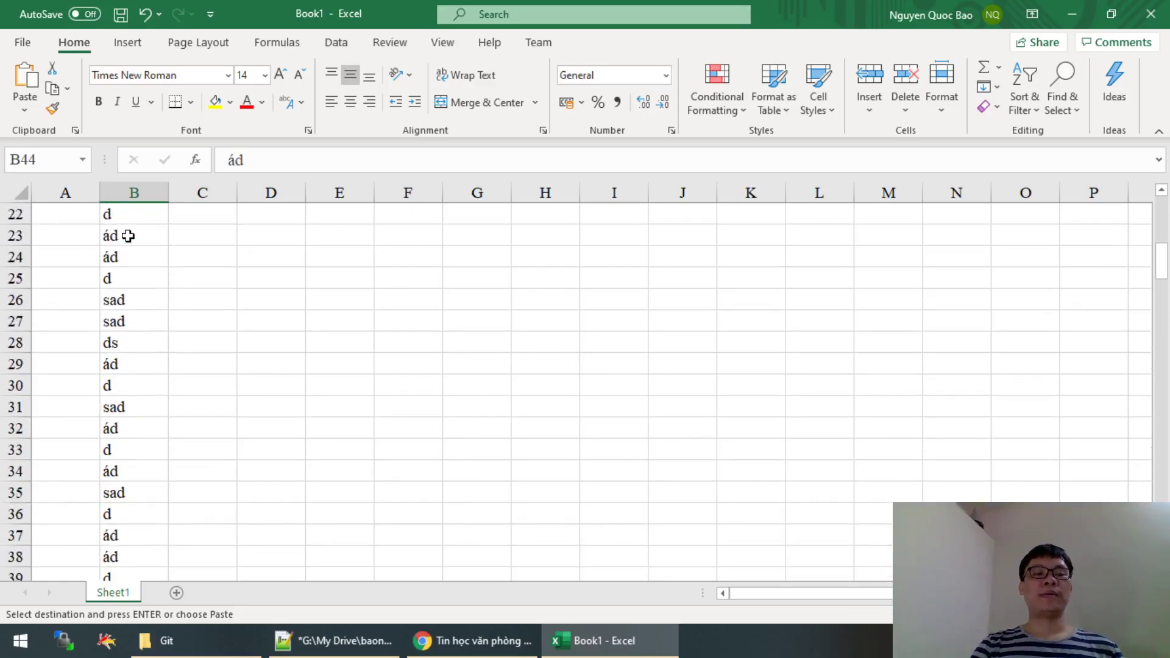
pyautogui.scroll(7, 128, 237)
pyautogui.click(128, 237)
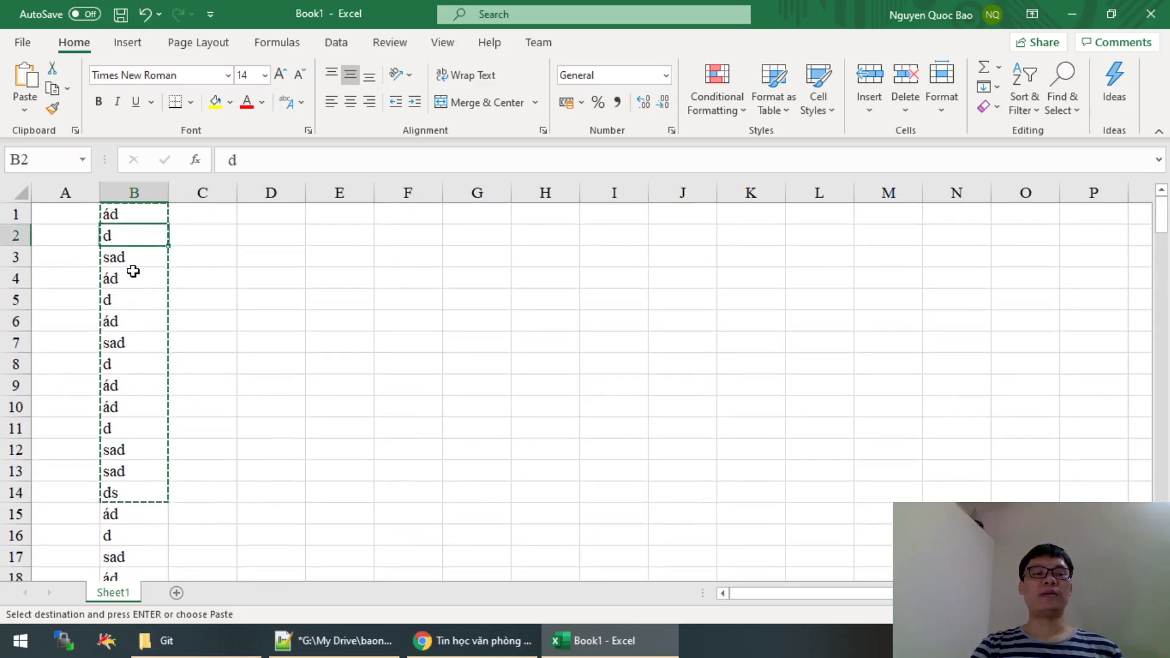
pyautogui.press('Down')
pyautogui.press('Down')
pyautogui.press('Left')
pyautogui.click(122, 319)
pyautogui.click(259, 317)
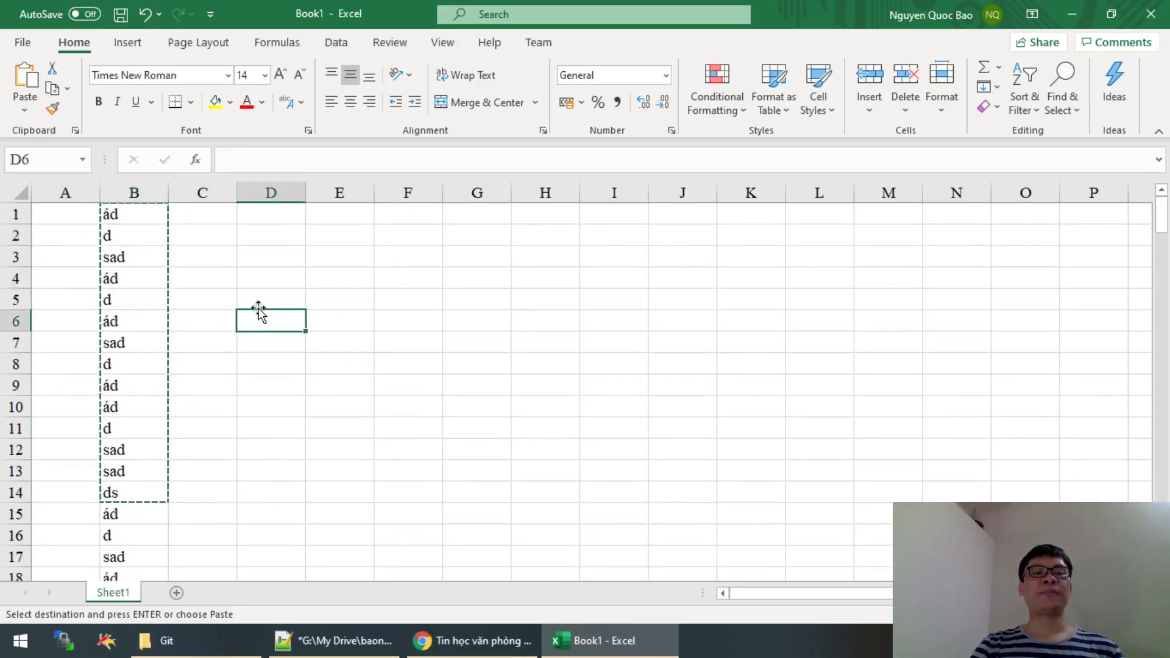
pyautogui.click(443, 43)
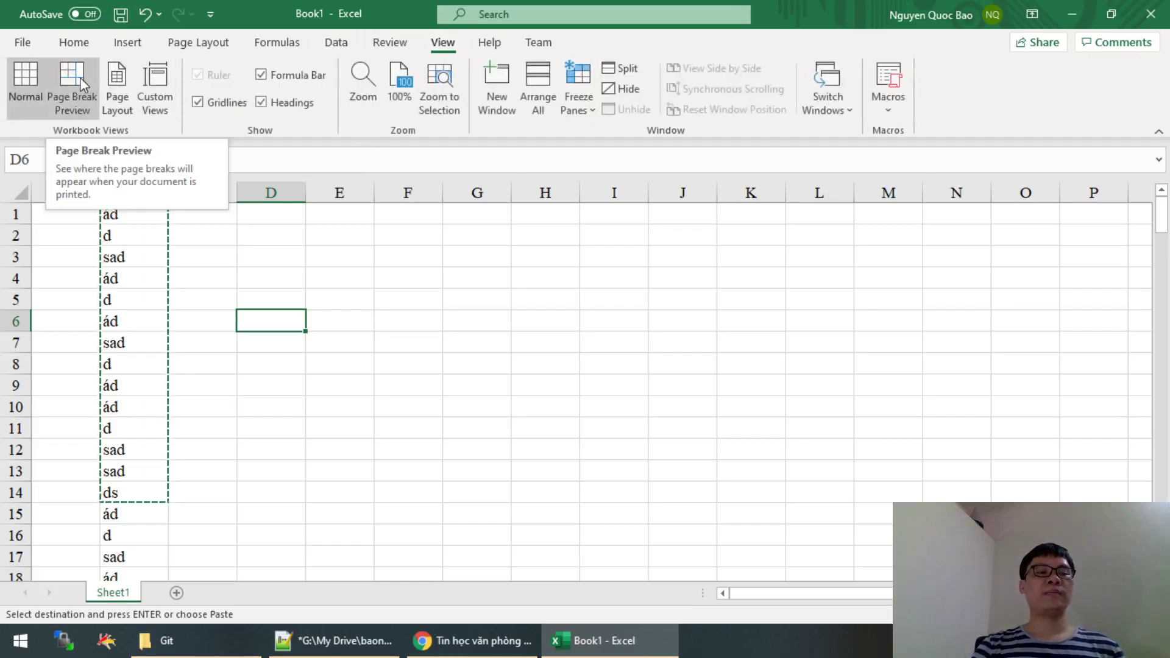
pyautogui.click(72, 97)
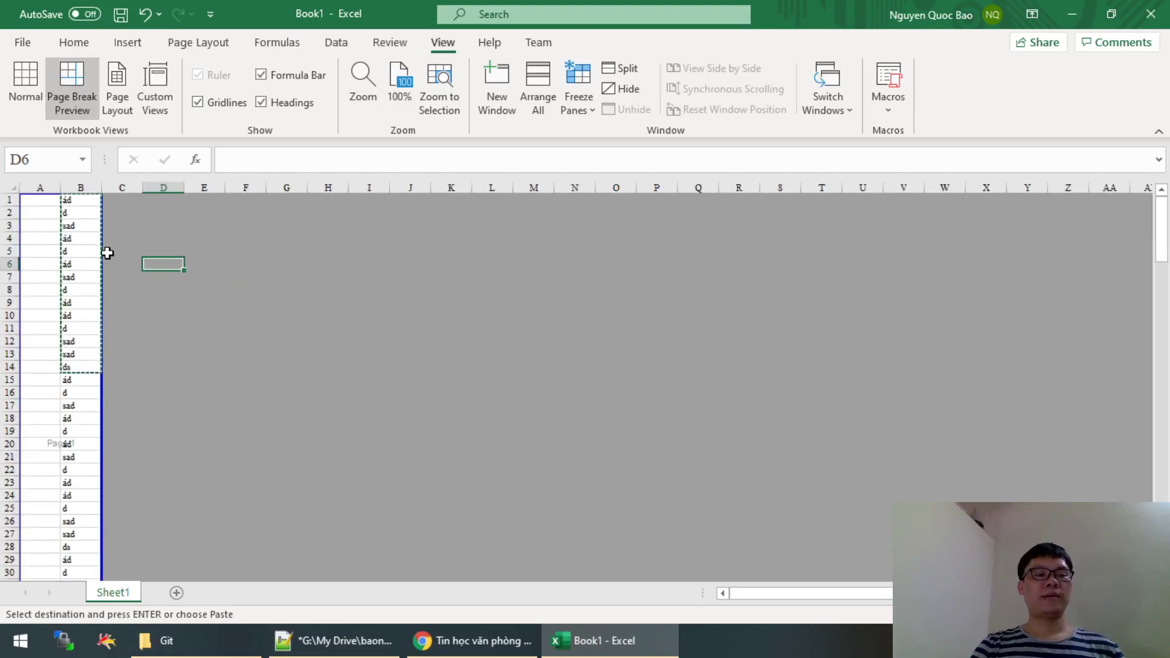
pyautogui.moveTo(101, 252)
pyautogui.mouseDown()
pyautogui.moveTo(431, 260)
pyautogui.moveTo(348, 261)
pyautogui.mouseUp()
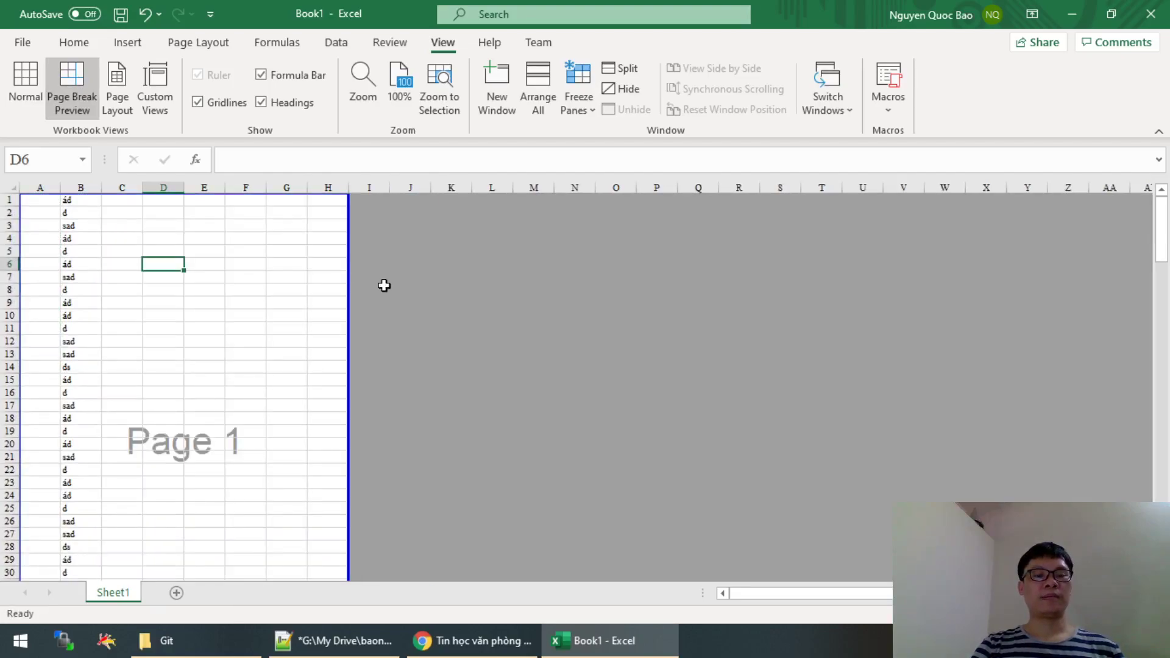
pyautogui.scroll(-9, 384, 285)
pyautogui.scroll(-16, 389, 287)
pyautogui.scroll(-8, 386, 329)
pyautogui.scroll(-10, 386, 329)
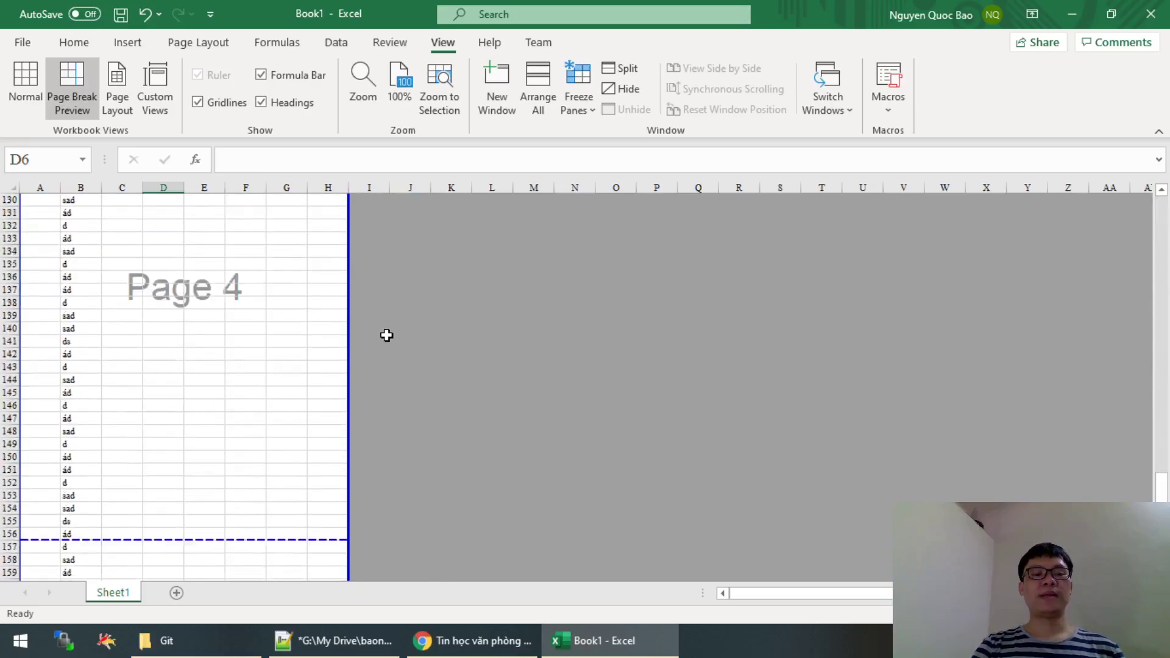
pyautogui.scroll(-15, 386, 335)
pyautogui.scroll(9, 387, 335)
pyautogui.scroll(19, 386, 336)
pyautogui.scroll(16, 386, 335)
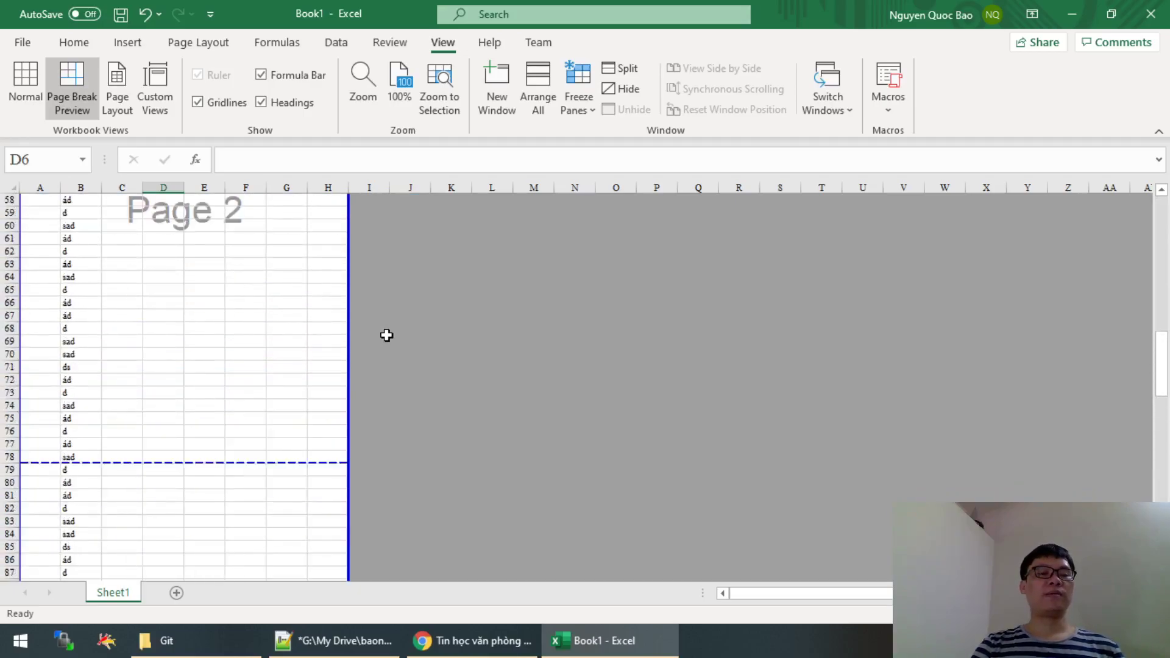
pyautogui.scroll(7, 387, 335)
pyautogui.scroll(12, 386, 336)
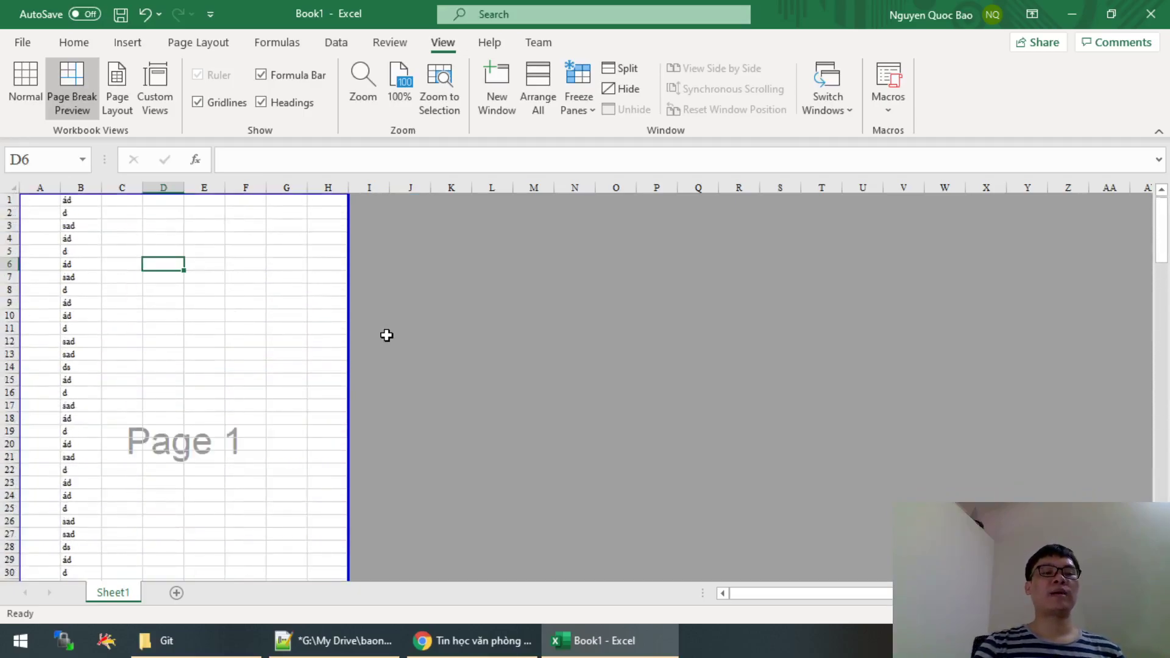
pyautogui.click(64, 208)
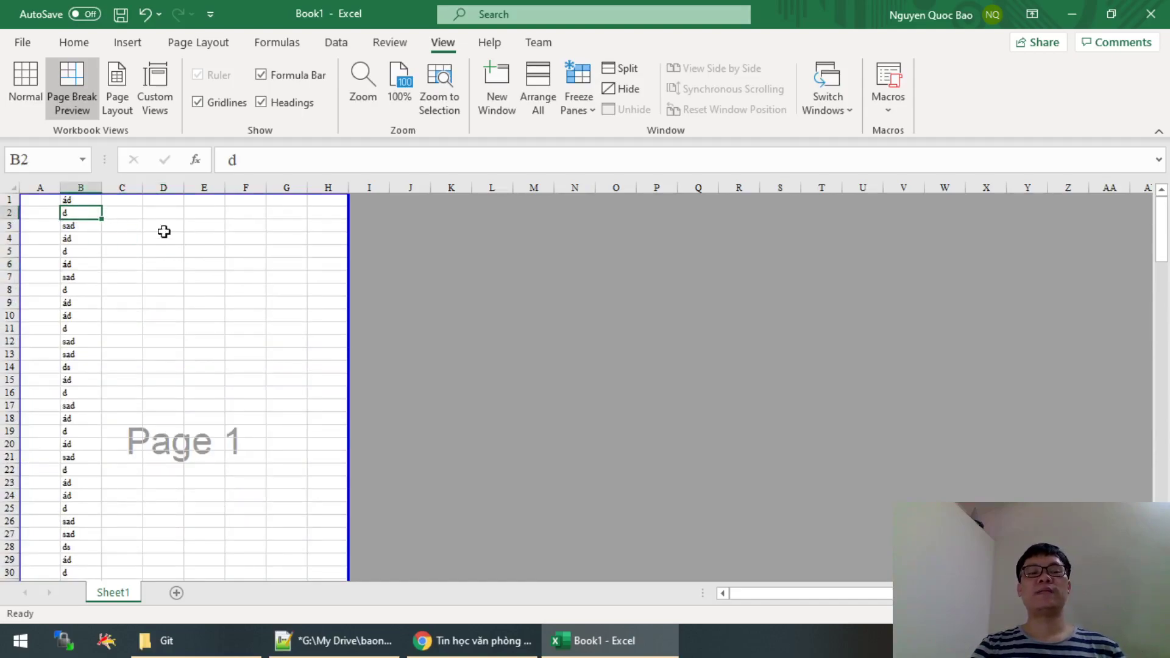
pyautogui.scroll(-6, 288, 244)
pyautogui.scroll(-17, 293, 252)
pyautogui.scroll(-7, 293, 252)
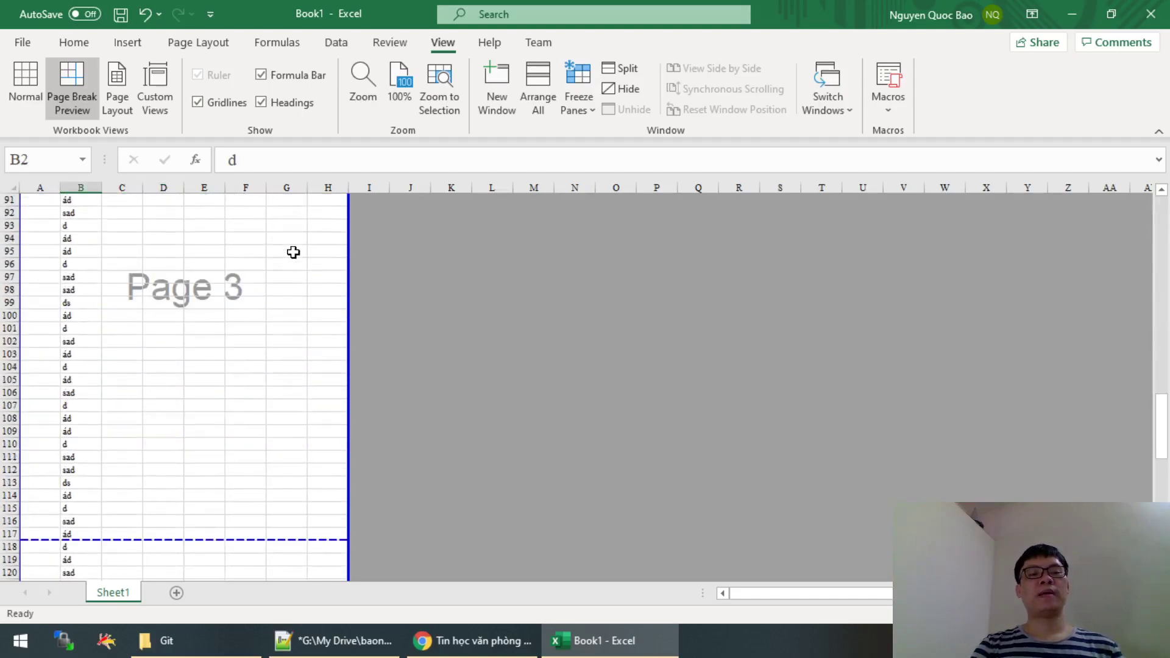
pyautogui.scroll(-9, 293, 252)
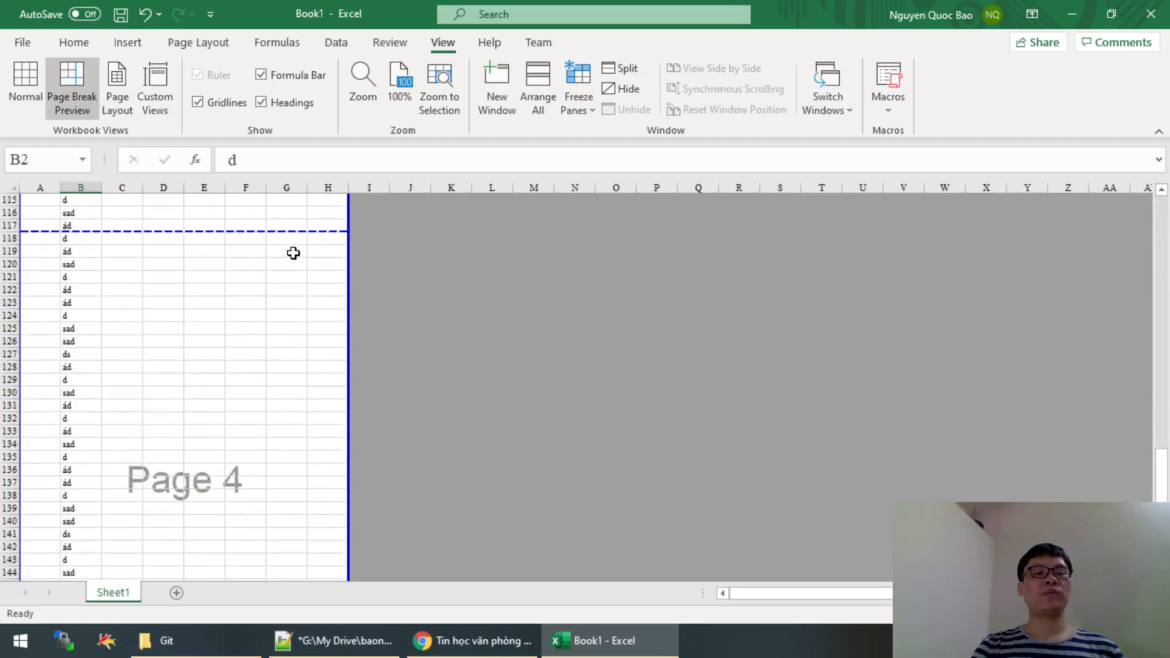
pyautogui.scroll(-6, 293, 252)
# - Add the centred page header 'Tài liệu lưu hành nội bộ' through Insert > Header & Footer
pyautogui.click(128, 43)
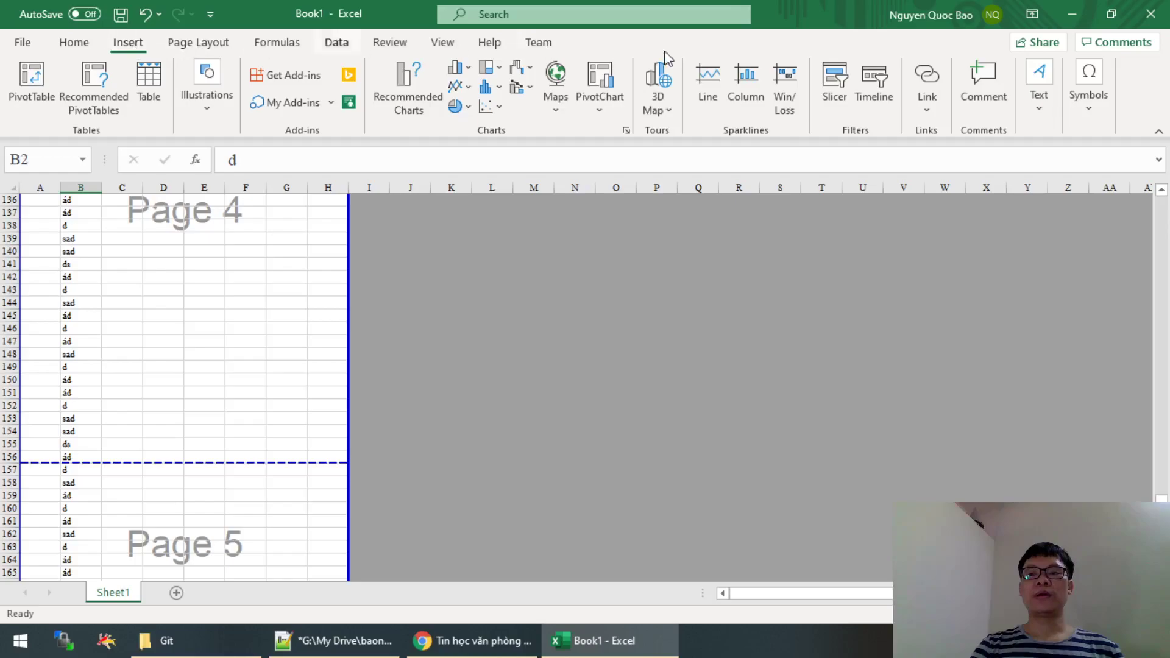
pyautogui.click(1042, 114)
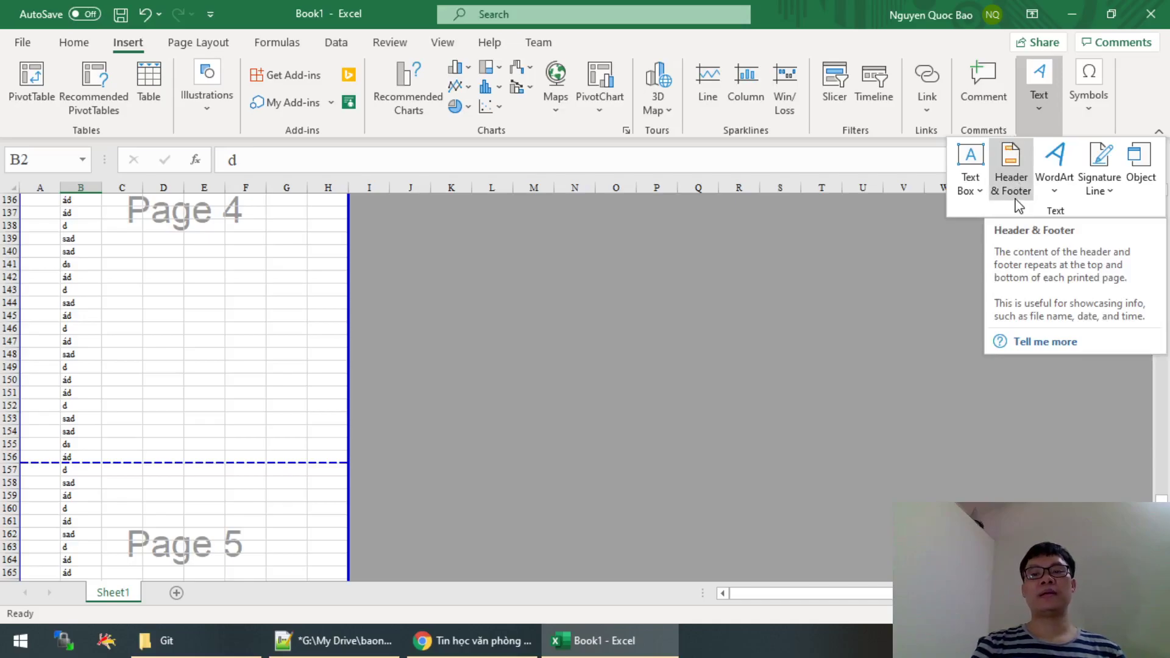
pyautogui.click(1011, 183)
pyautogui.write('Tài')
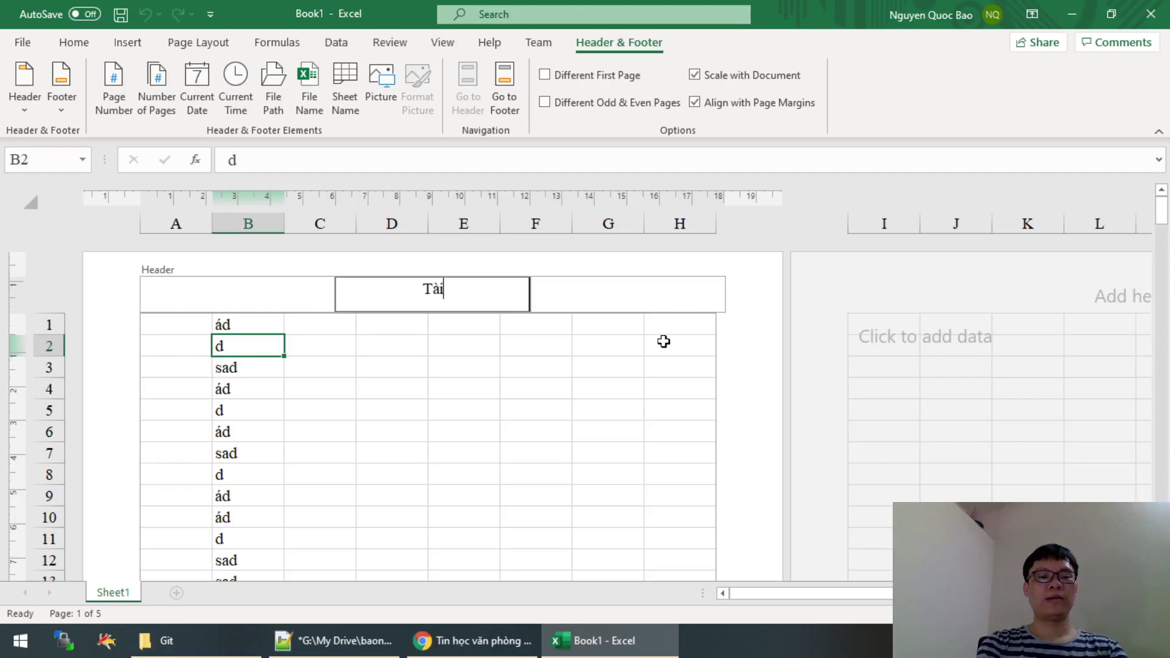
pyautogui.write('liệ')
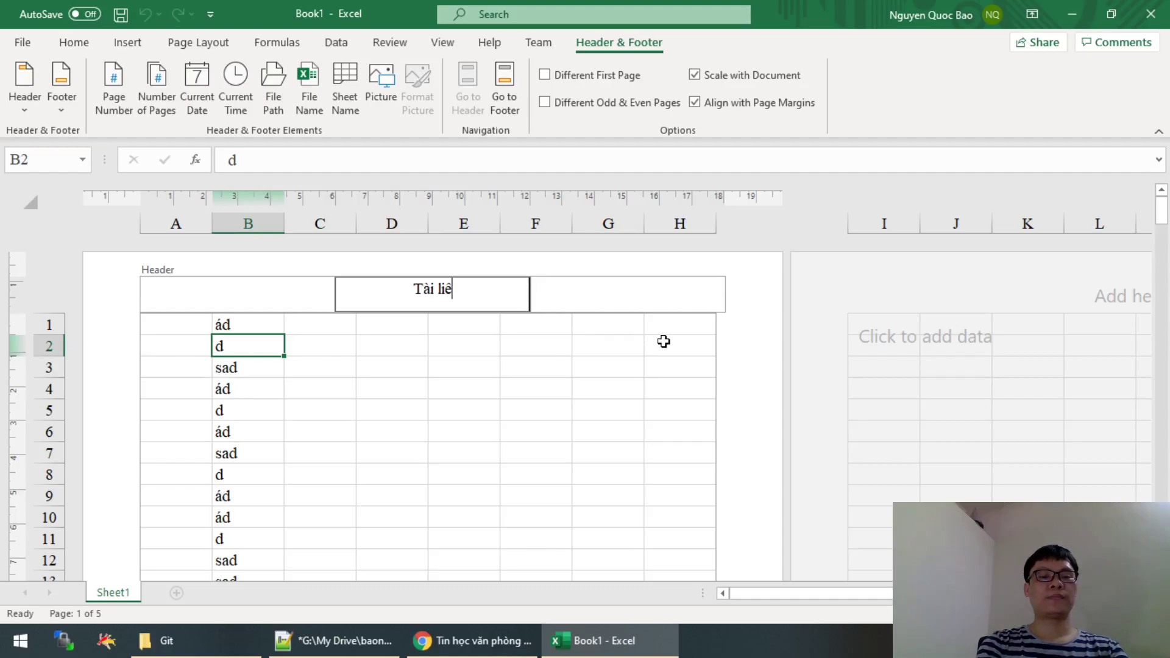
pyautogui.write('u lưu hành')
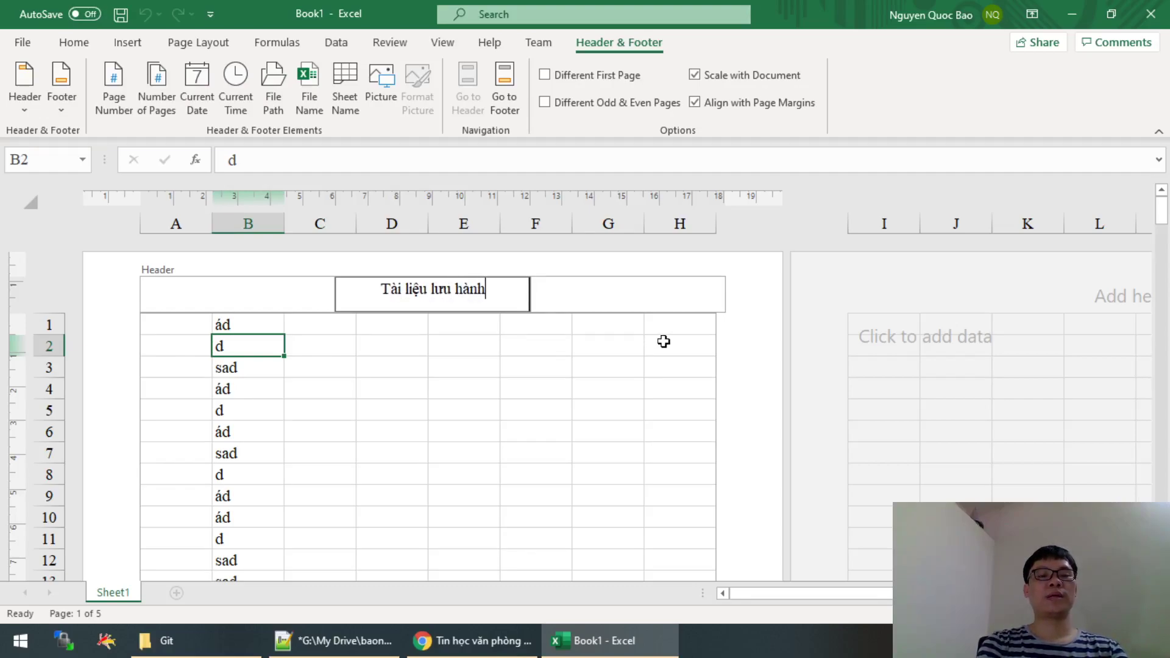
pyautogui.write(' nội bô')
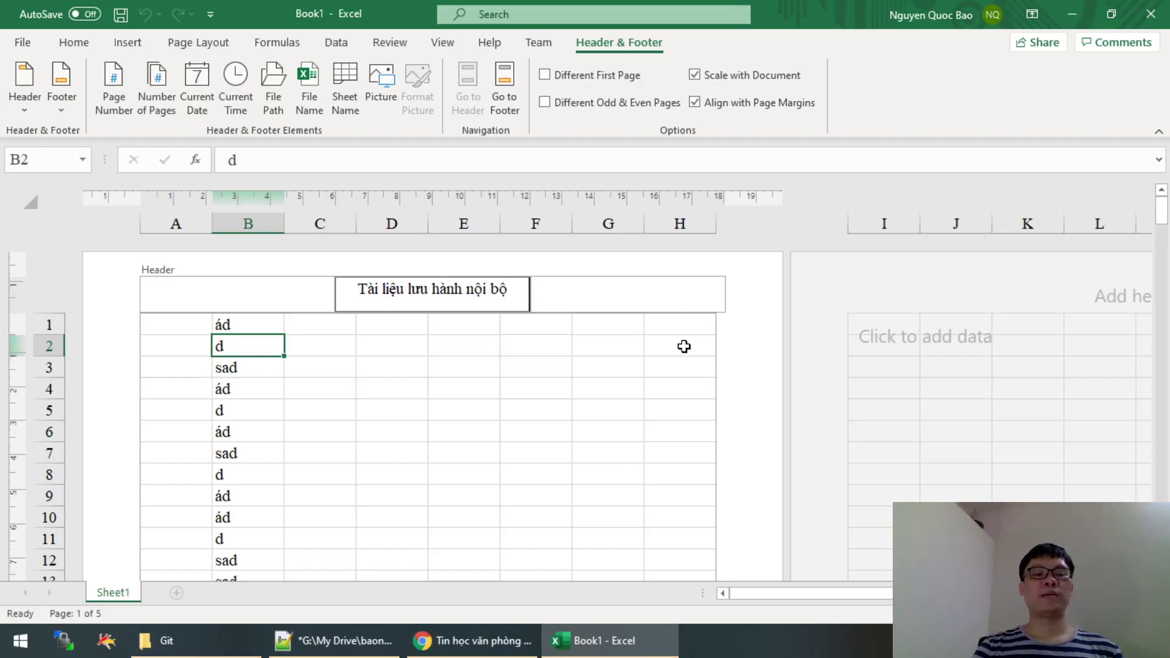
pyautogui.click(682, 344)
pyautogui.scroll(-5, 683, 346)
pyautogui.scroll(-2, 684, 346)
# - Type 'Bản quyền thuộc về công ty XYZ' into the centre footer box
pyautogui.scroll(-3, 684, 346)
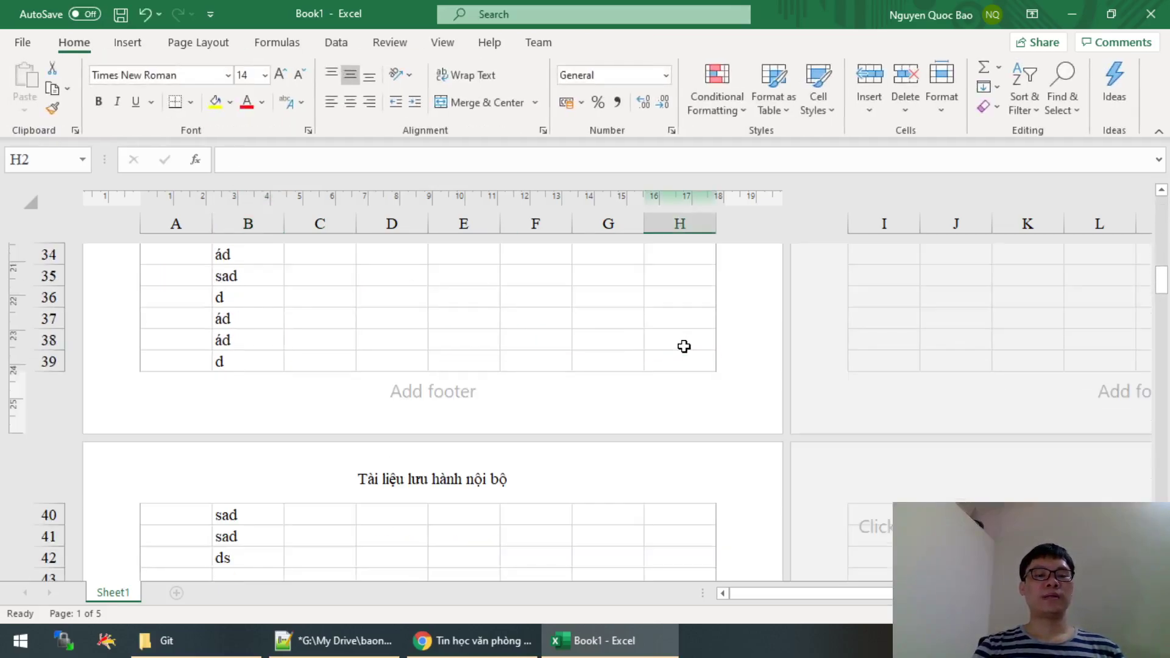
pyautogui.click(432, 395)
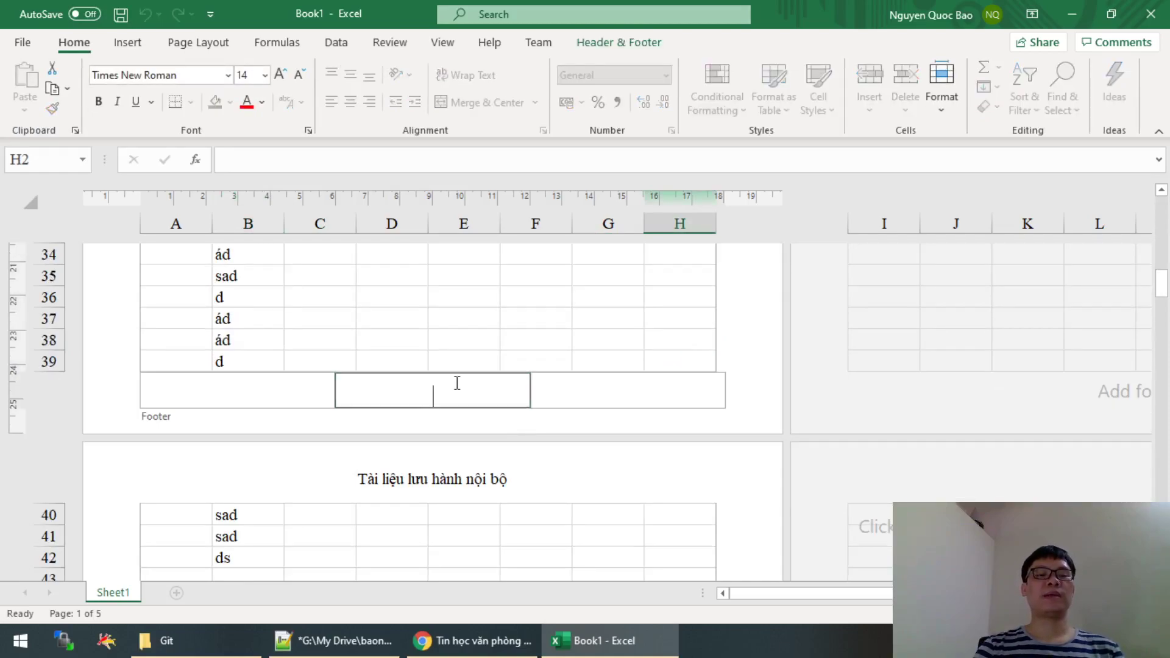
pyautogui.write('Bản qu')
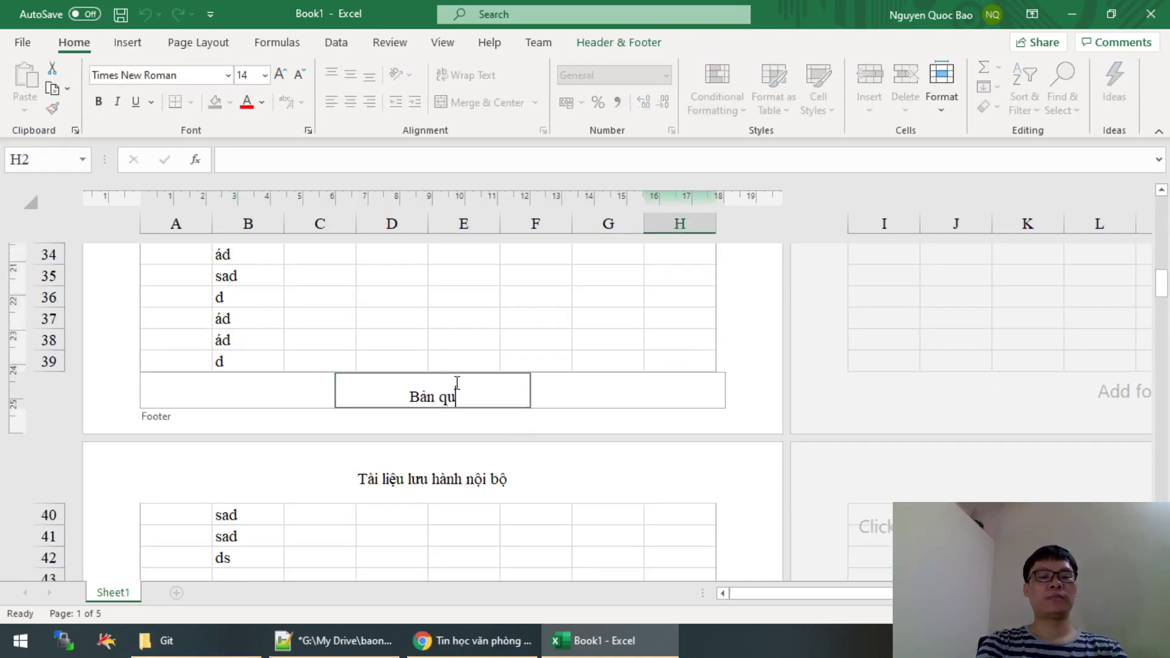
pyautogui.write('yền thuo')
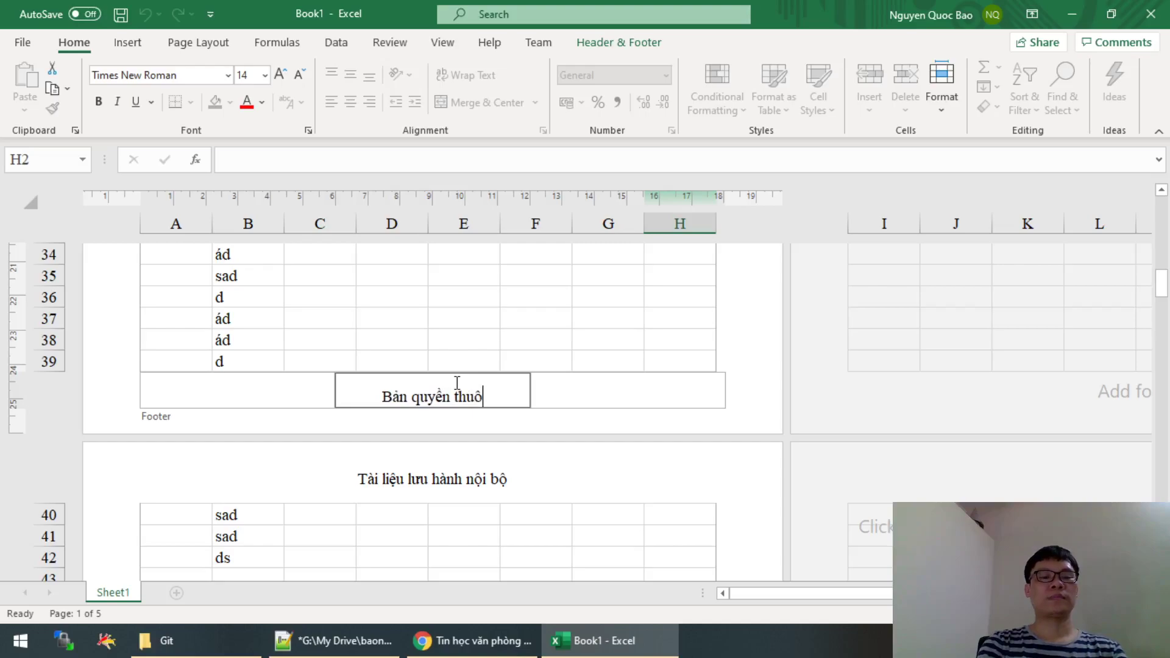
pyautogui.write('ộc về')
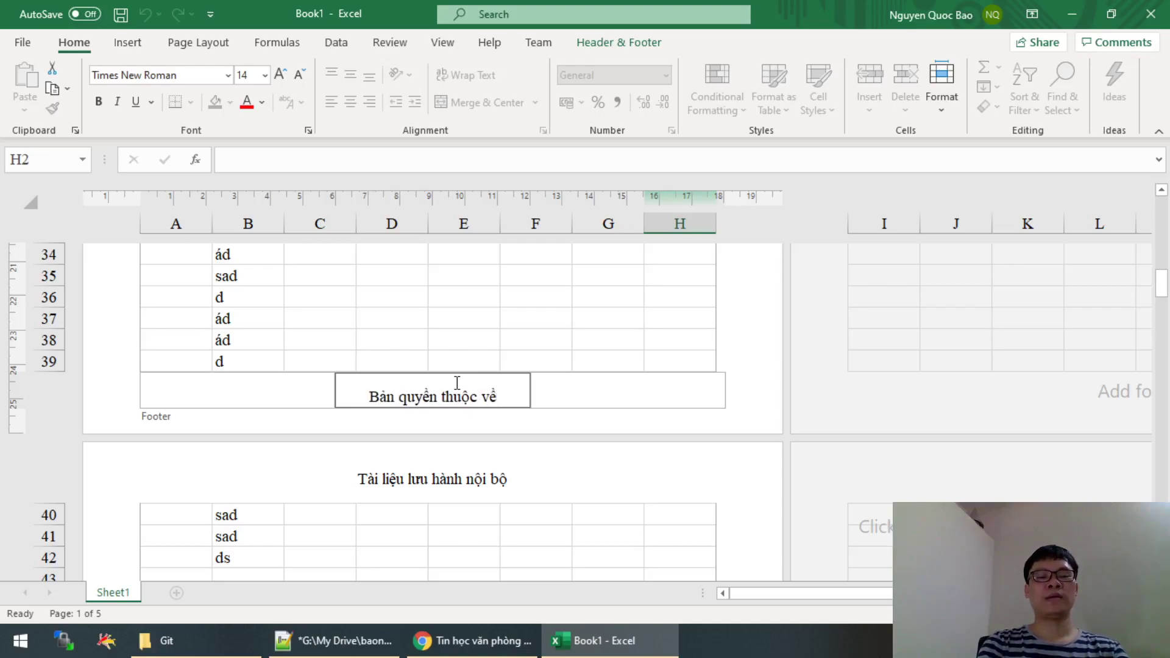
pyautogui.write('công ty ')
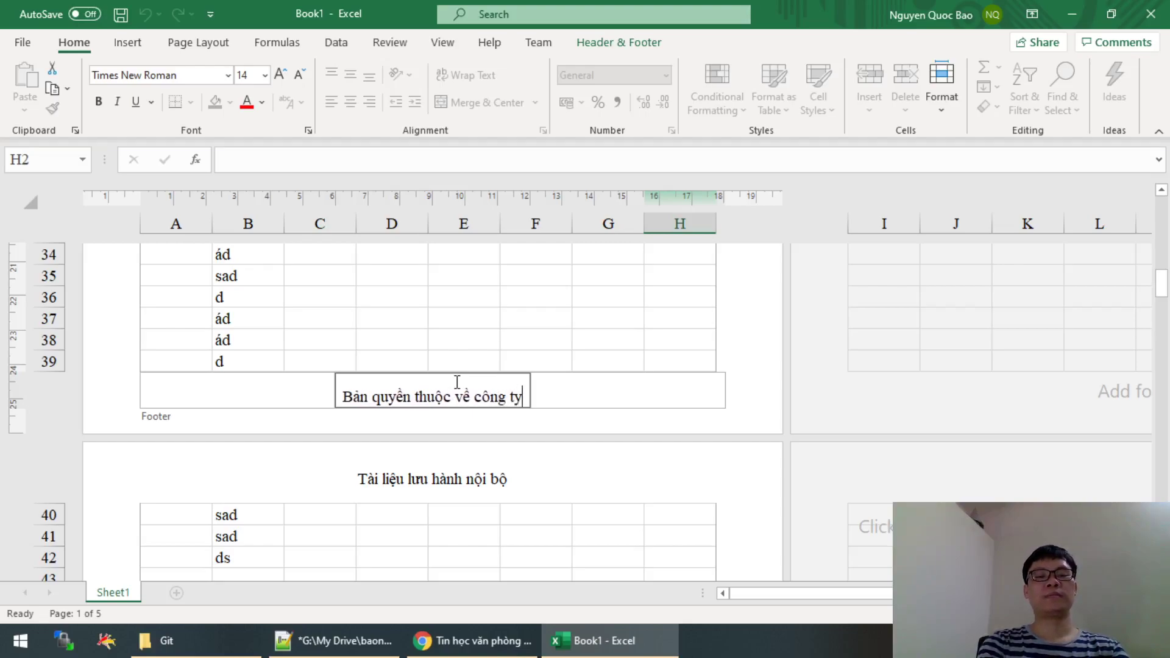
pyautogui.write('XYZ')
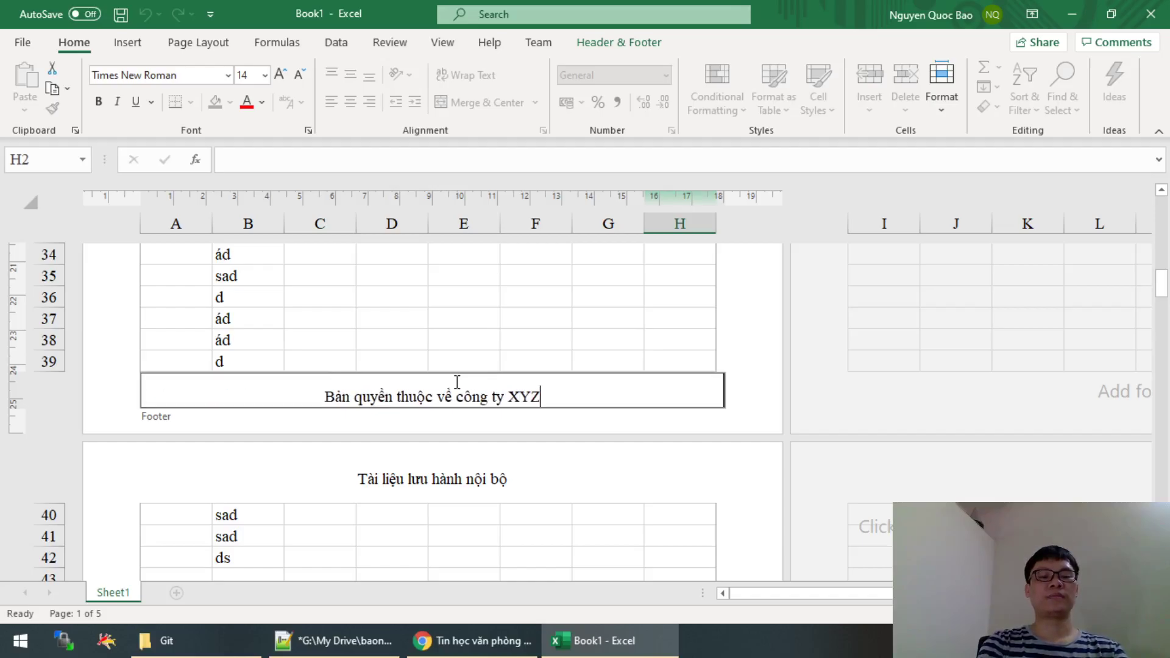
pyautogui.click(495, 303)
pyautogui.scroll(1, 538, 290)
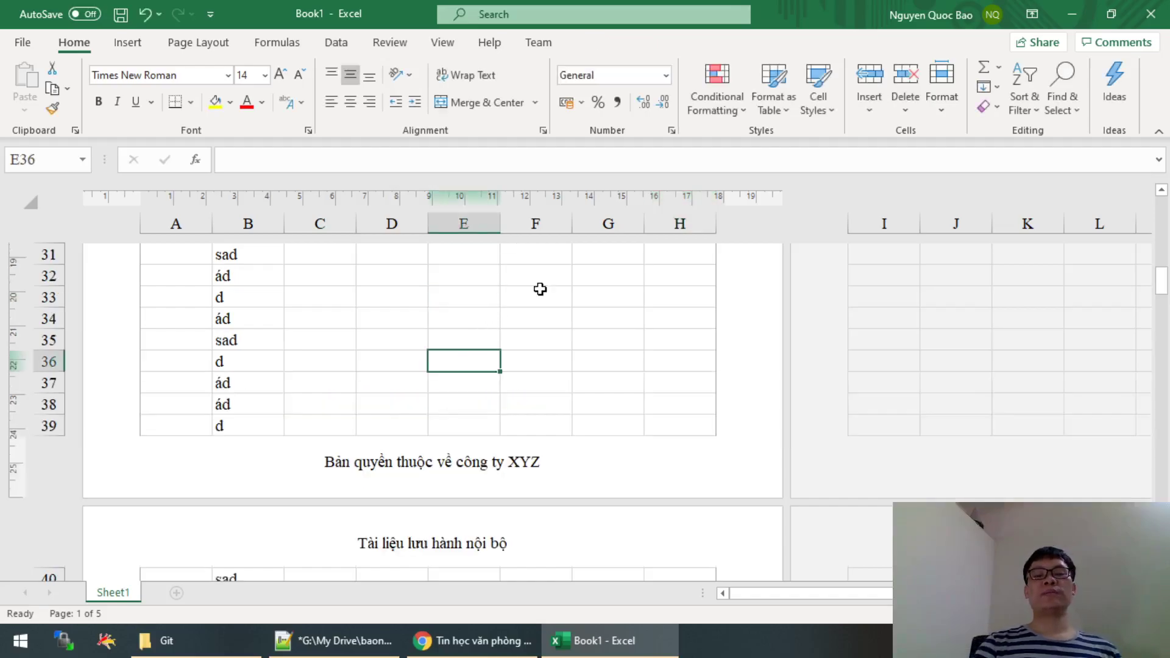
pyautogui.scroll(10, 540, 288)
pyautogui.scroll(-10, 540, 289)
pyautogui.scroll(-4, 540, 289)
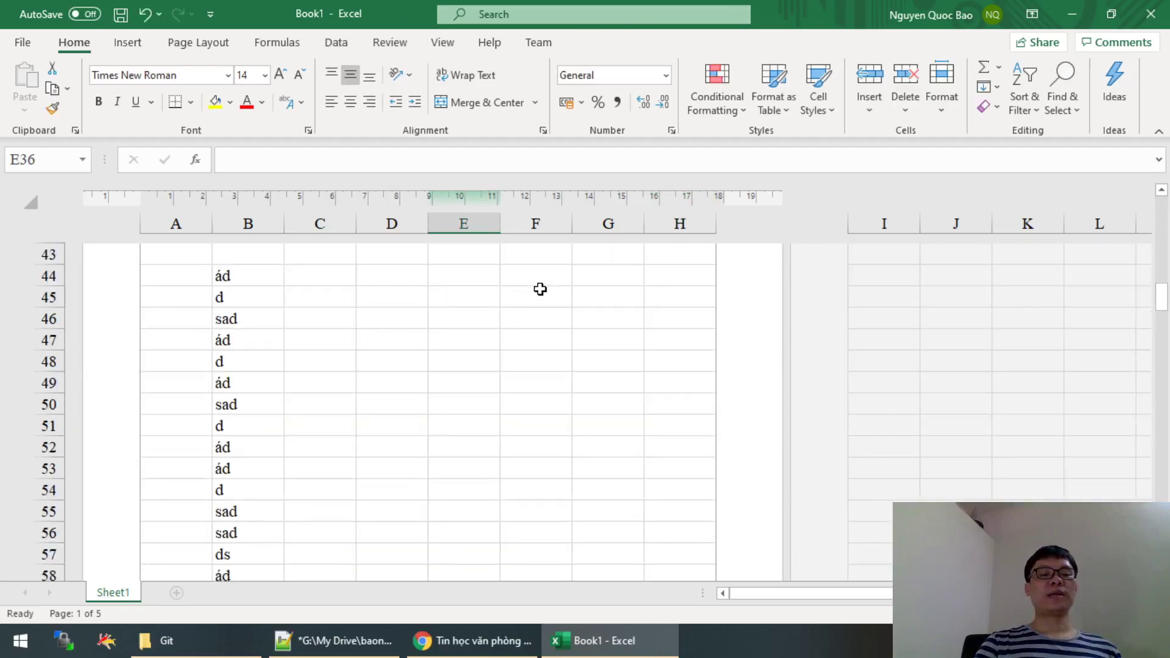
pyautogui.scroll(1, 540, 289)
pyautogui.scroll(-10, 540, 289)
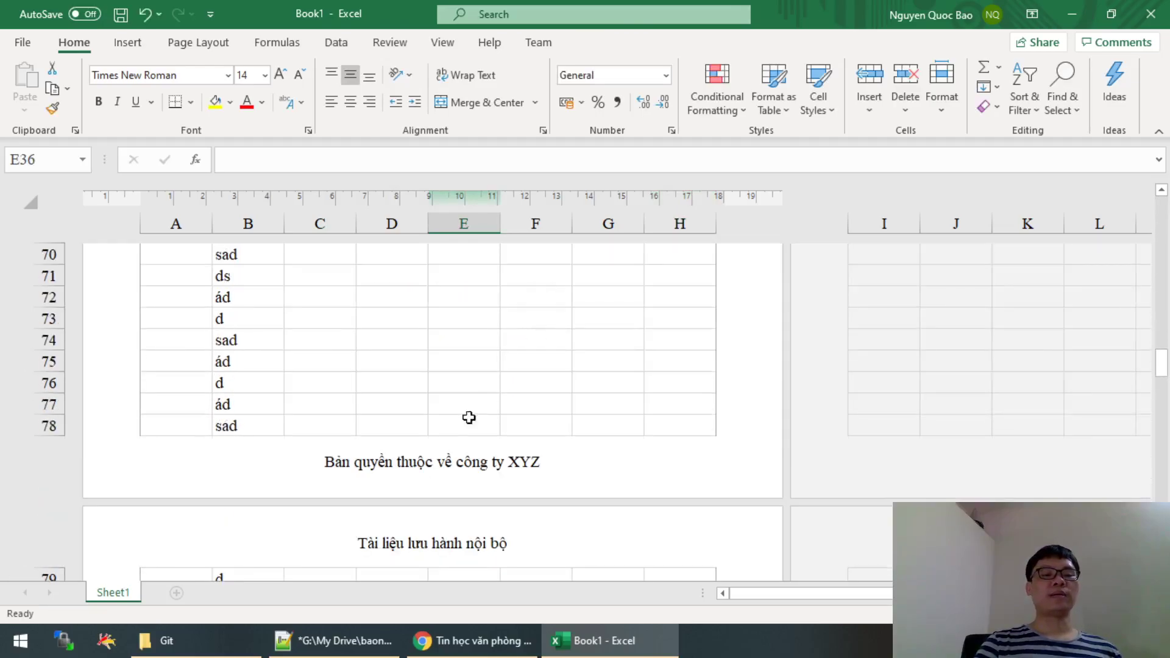
pyautogui.scroll(-1, 476, 426)
pyautogui.scroll(-2, 366, 355)
pyautogui.scroll(-7, 452, 319)
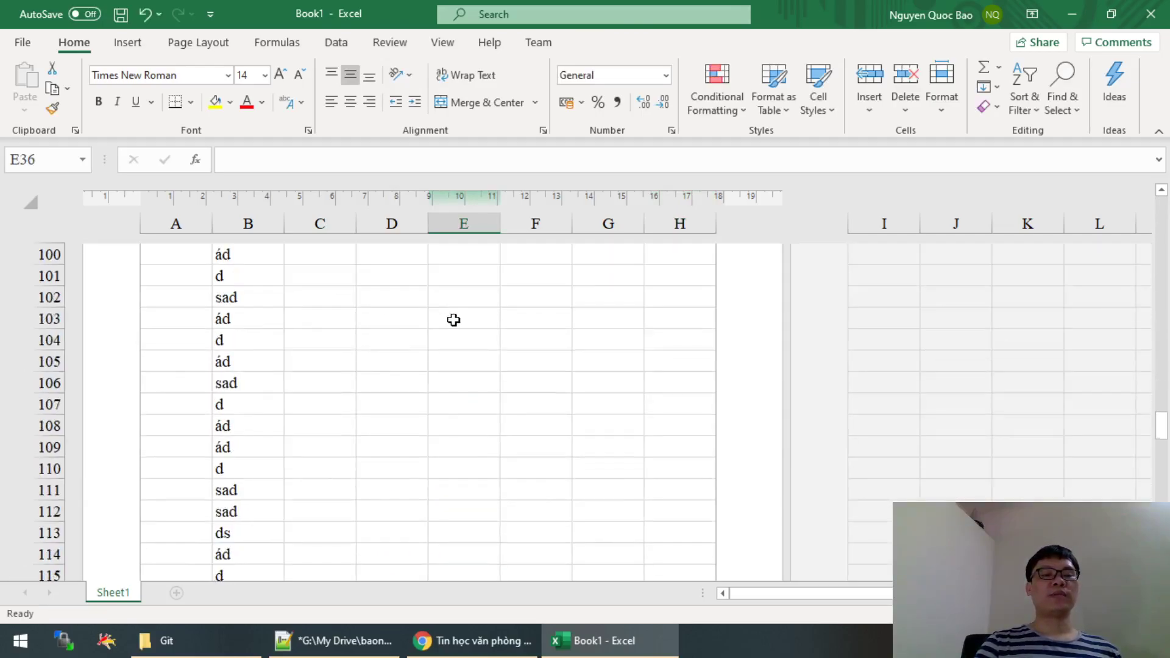
pyautogui.scroll(-7, 457, 360)
pyautogui.scroll(-14, 462, 360)
pyautogui.scroll(-7, 462, 360)
pyautogui.scroll(-8, 465, 357)
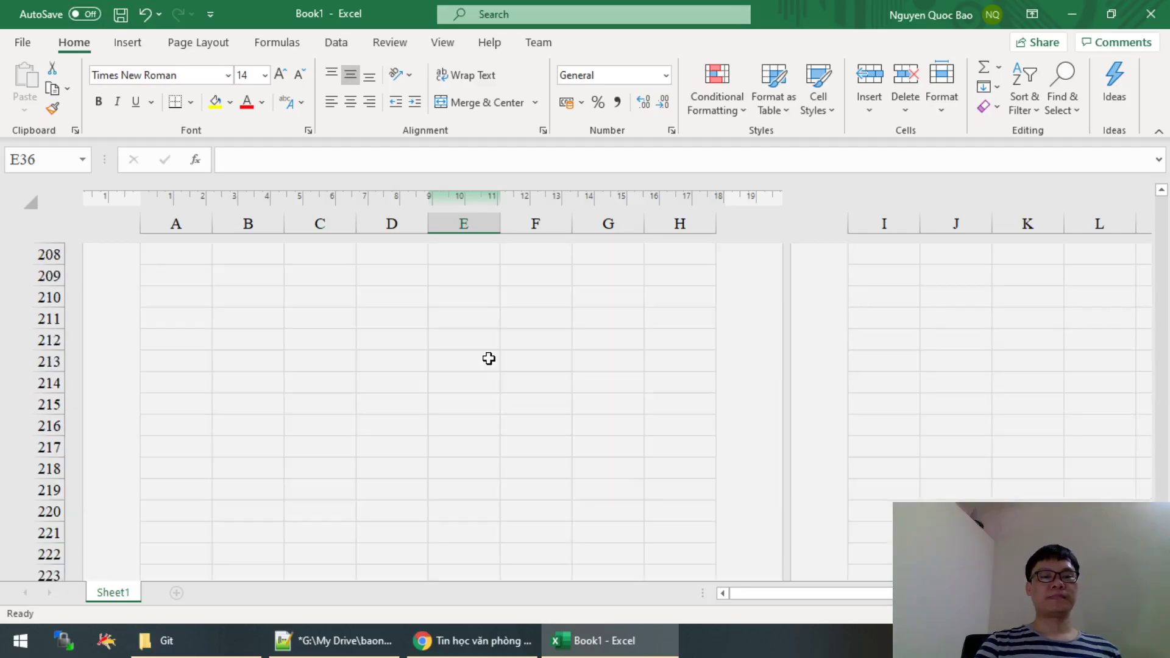
pyautogui.scroll(-14, 488, 357)
pyautogui.scroll(-7, 488, 357)
pyautogui.scroll(15, 498, 355)
pyautogui.scroll(14, 498, 356)
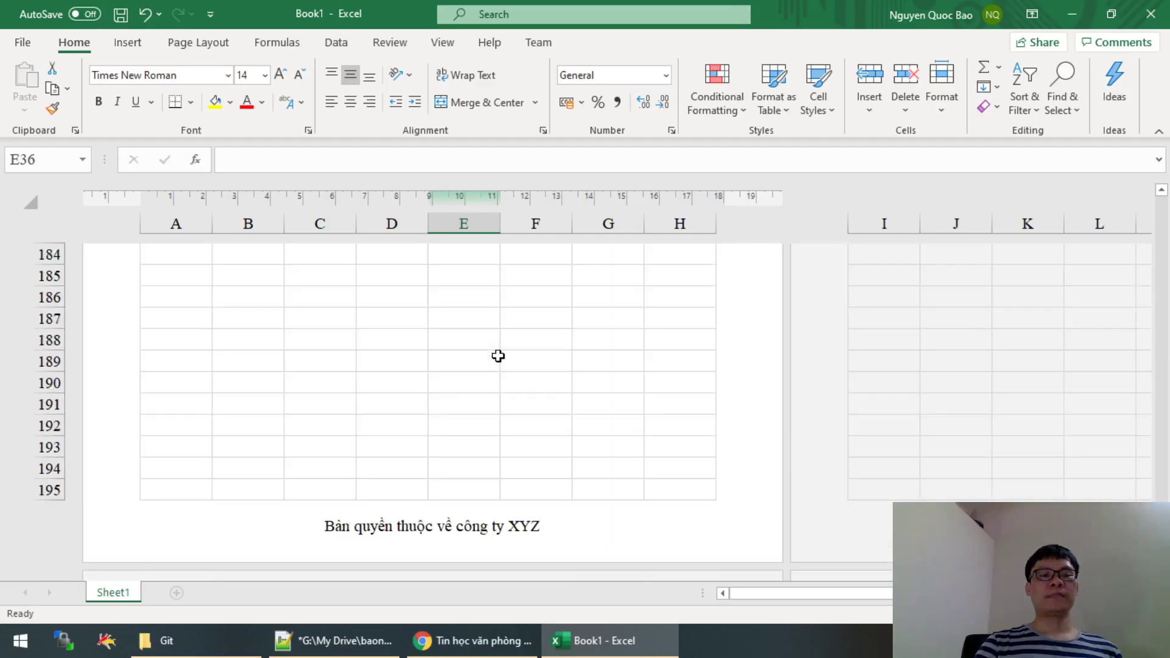
pyautogui.scroll(8, 498, 356)
pyautogui.scroll(15, 498, 355)
pyautogui.scroll(7, 498, 356)
pyautogui.scroll(11, 496, 355)
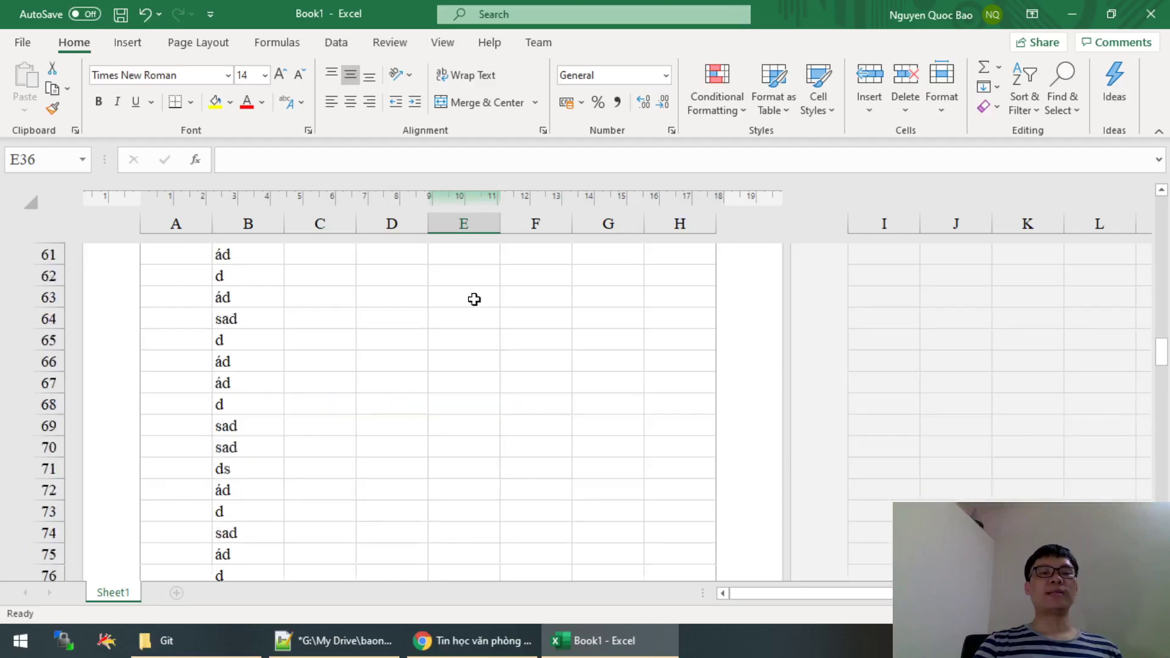
pyautogui.scroll(1, 475, 298)
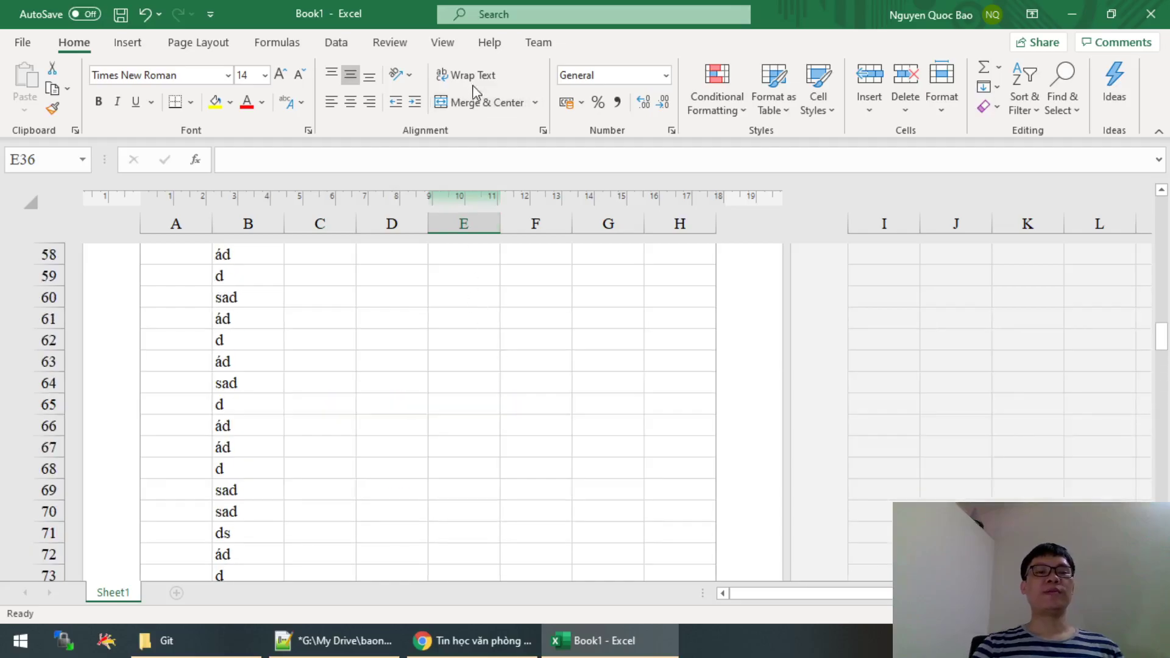
# - Switch the view back to Page Break Preview and select cell H5
pyautogui.click(443, 43)
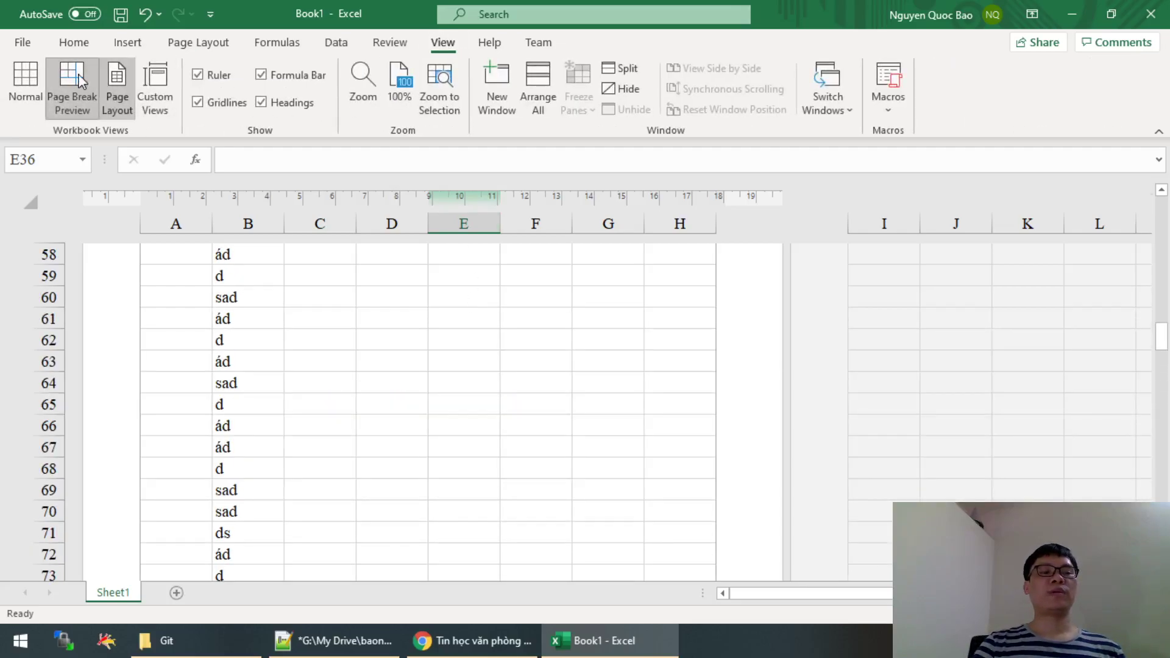
pyautogui.click(72, 91)
pyautogui.scroll(5, 303, 273)
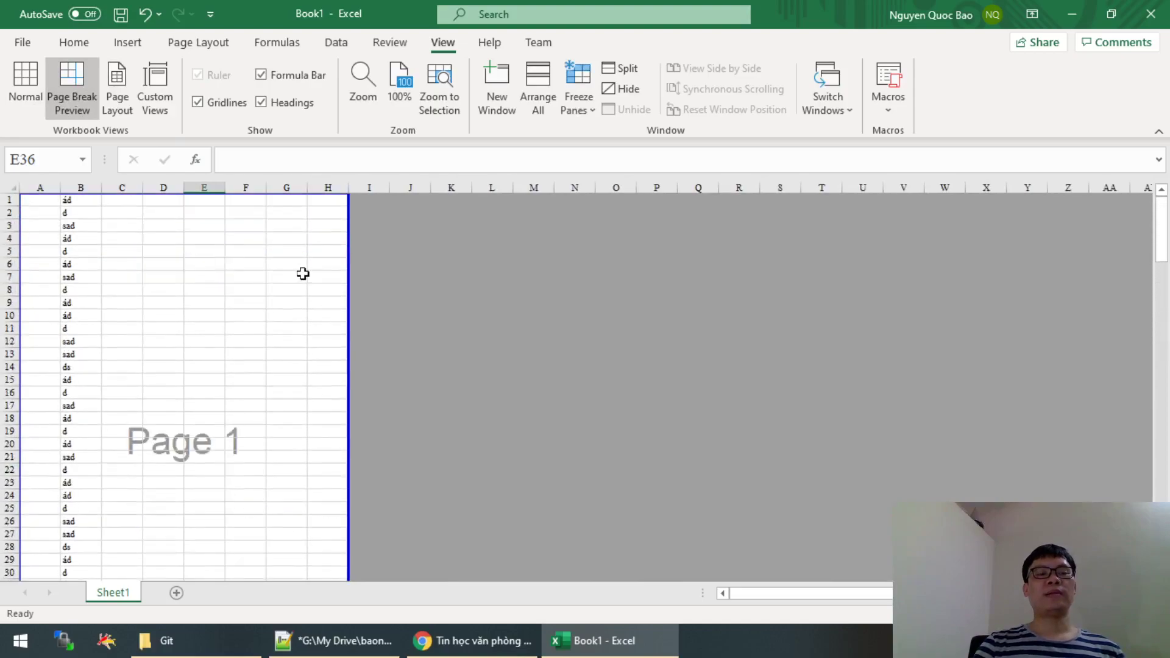
pyautogui.scroll(-7, 303, 274)
pyautogui.scroll(7, 303, 274)
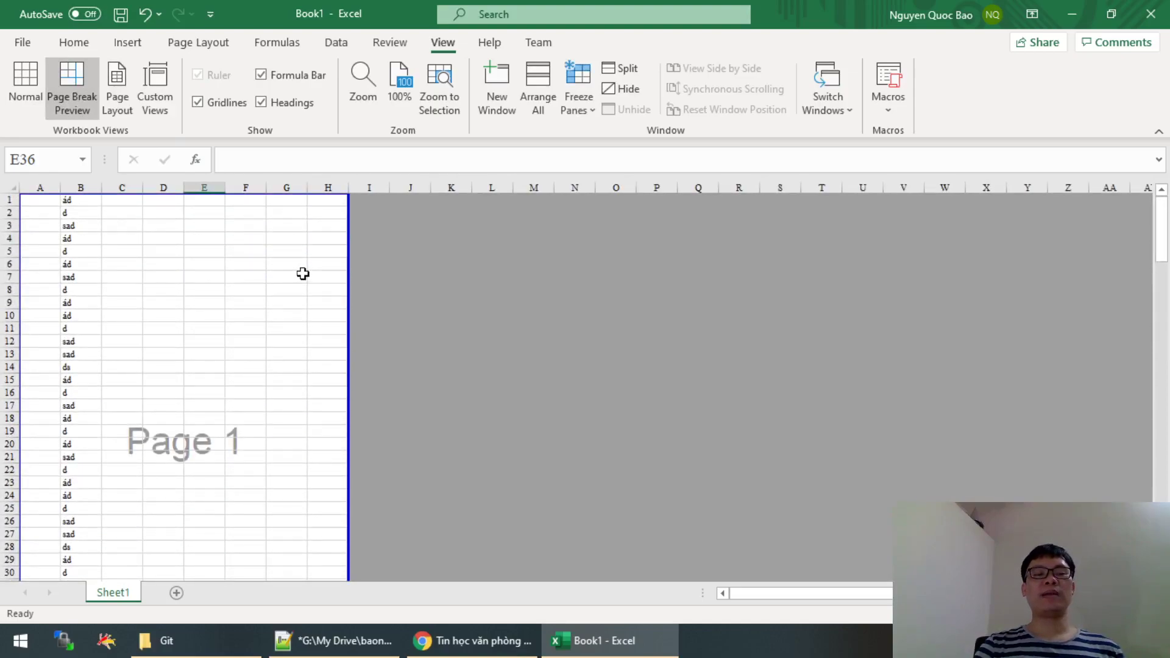
pyautogui.click(309, 252)
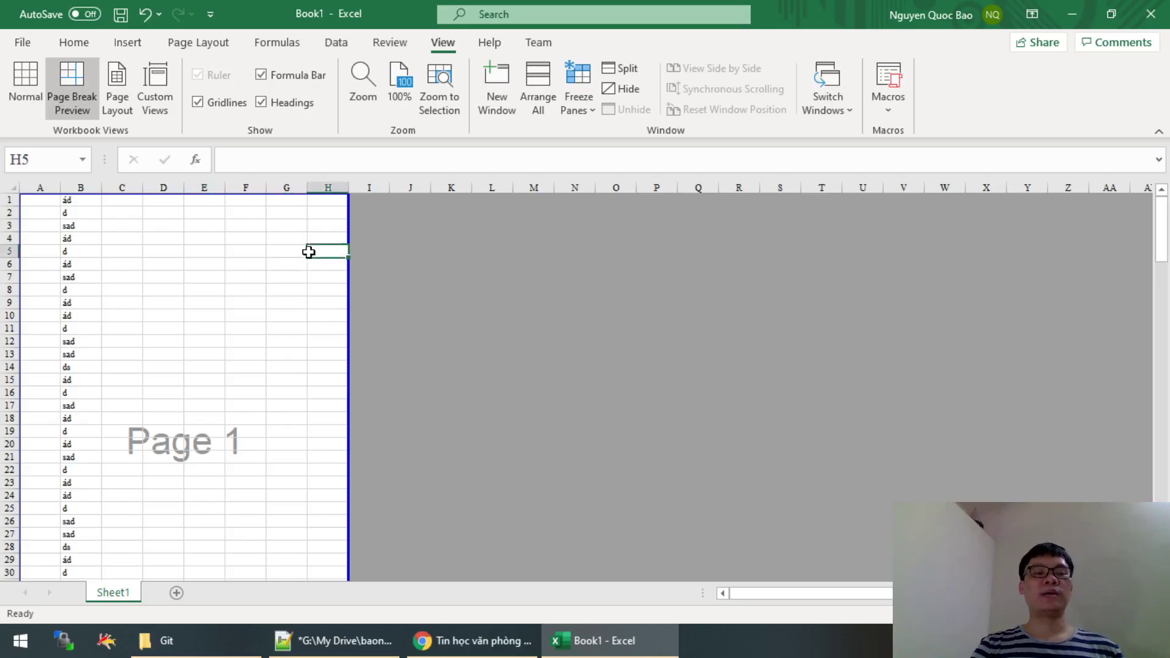
pyautogui.click(23, 44)
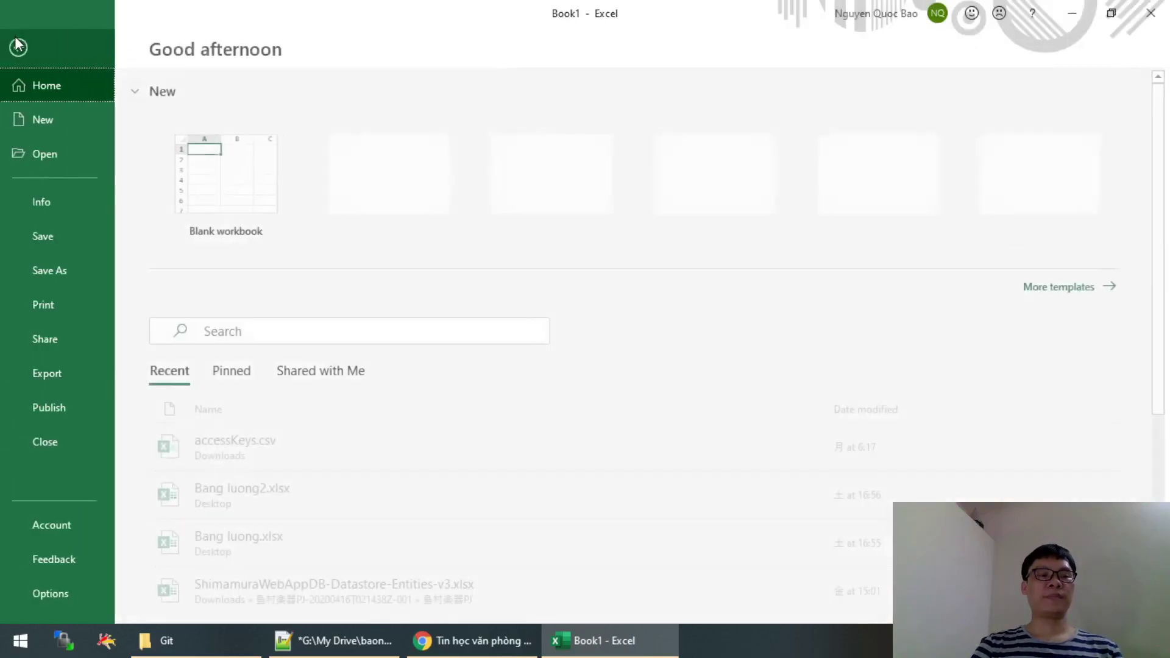
pyautogui.click(84, 306)
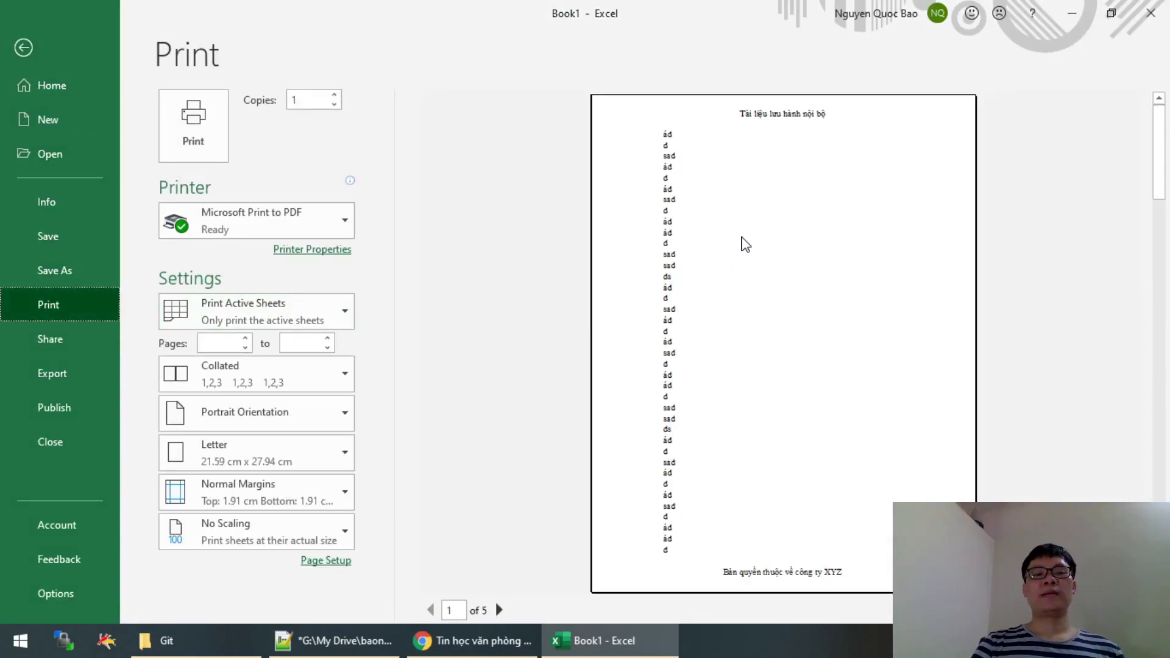
pyautogui.scroll(-1, 743, 191)
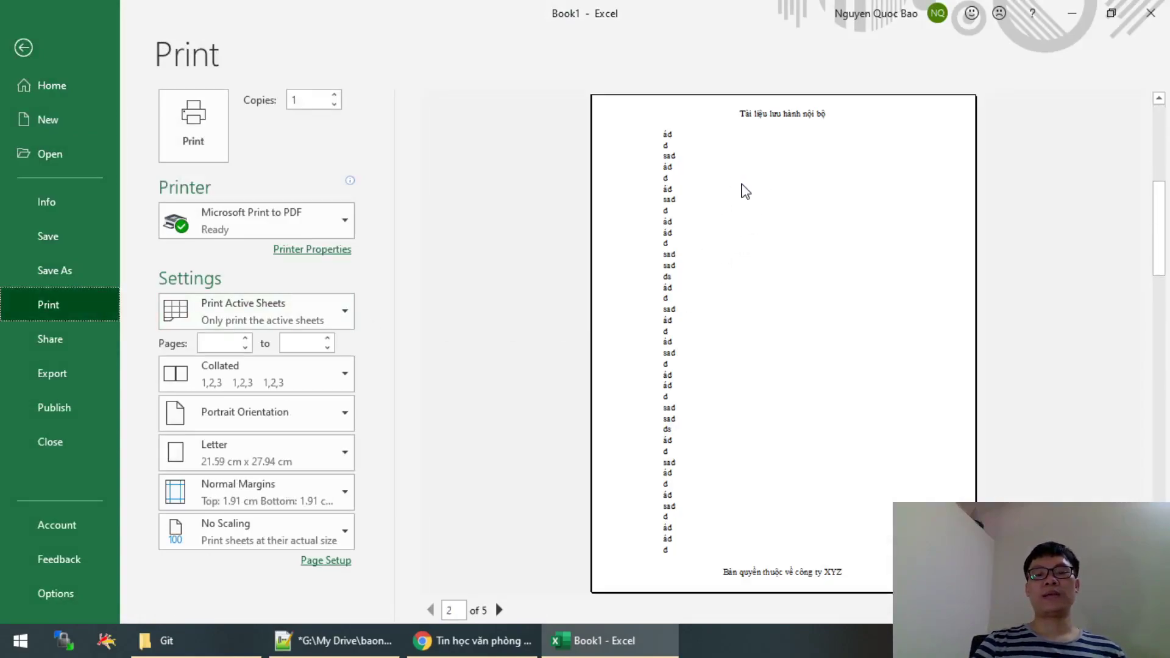
pyautogui.scroll(-1, 744, 191)
pyautogui.scroll(-2, 744, 191)
pyautogui.scroll(2, 745, 190)
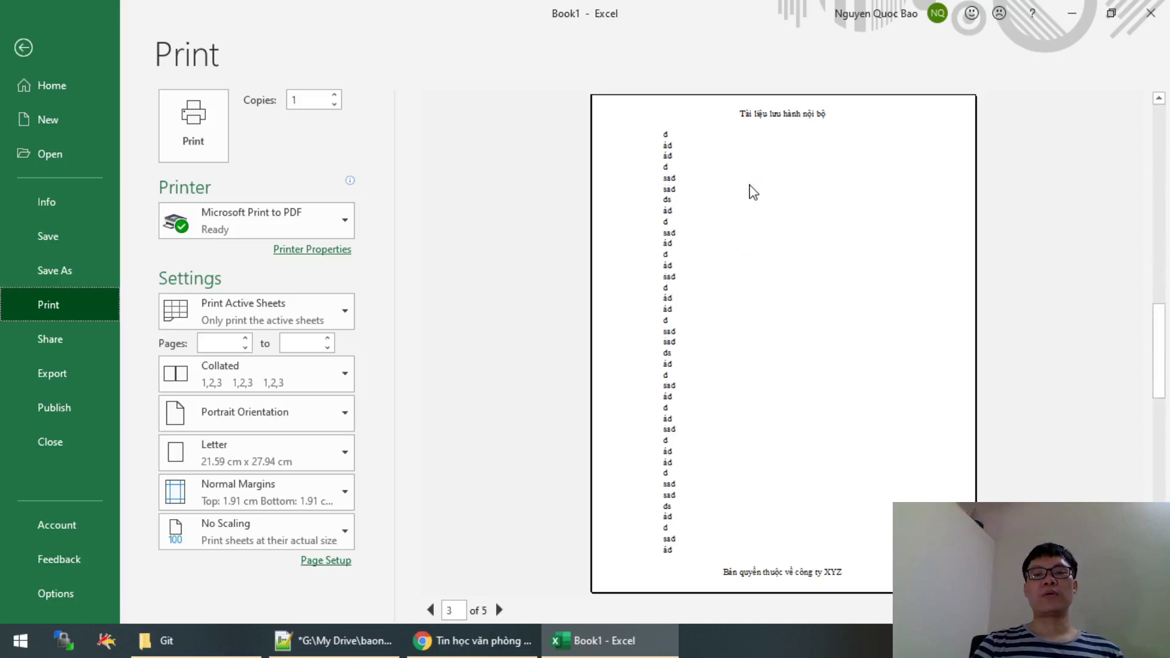
pyautogui.scroll(2, 745, 190)
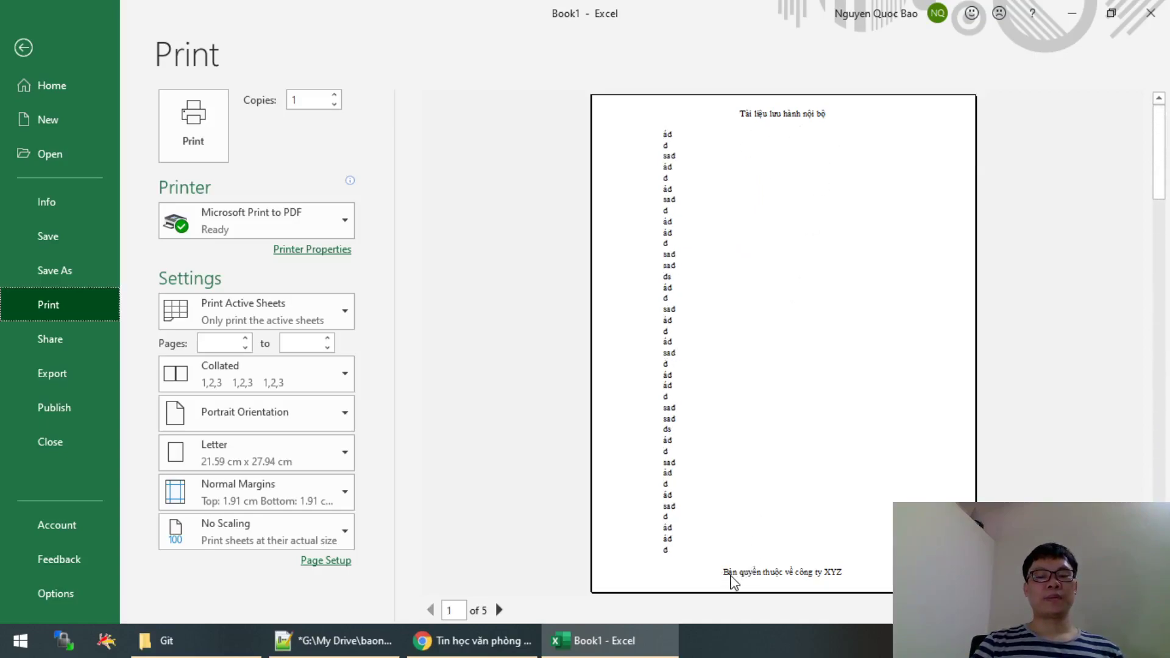
pyautogui.scroll(-3, 762, 418)
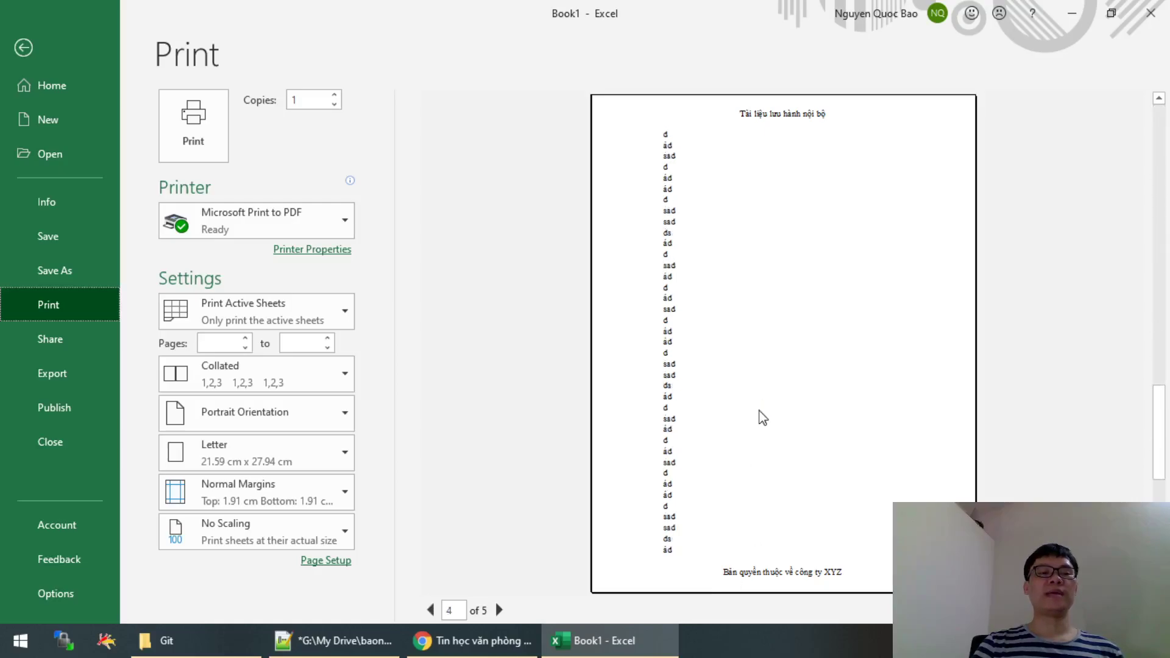
pyautogui.scroll(-1, 761, 418)
pyautogui.scroll(4, 766, 422)
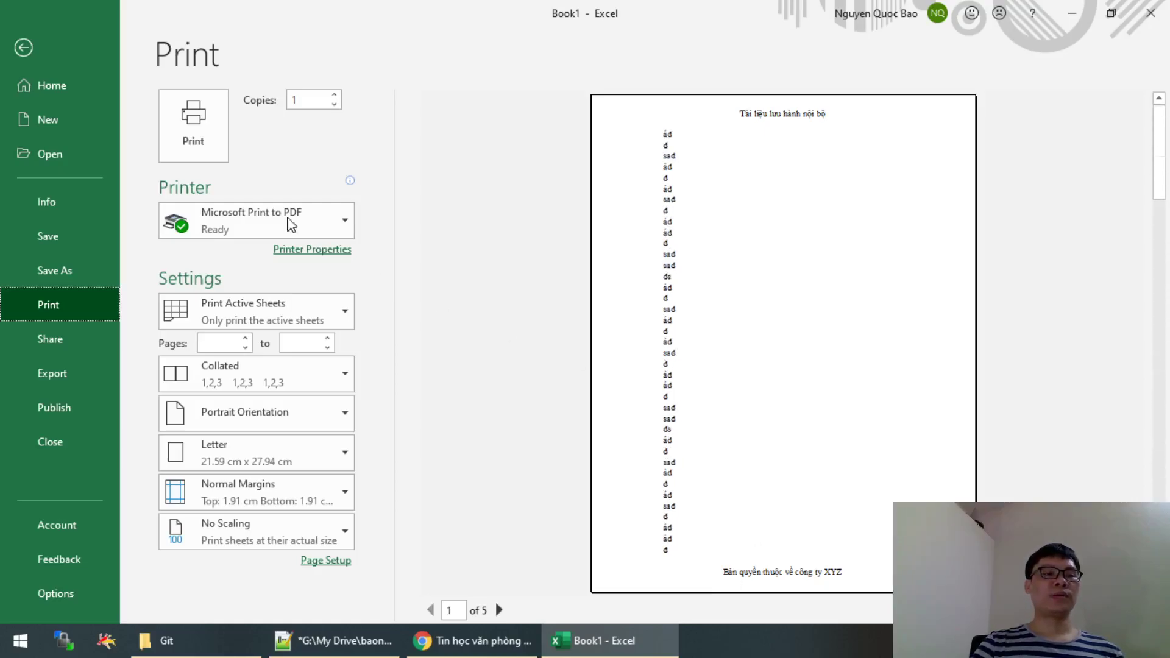
pyautogui.click(34, 54)
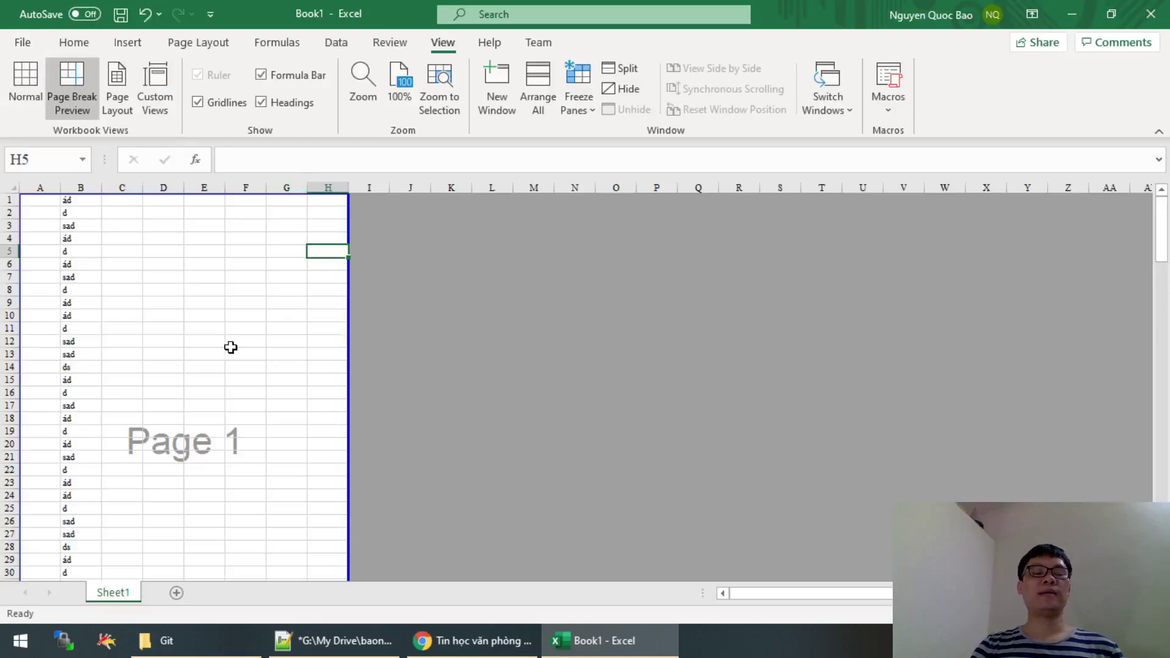
# - Leave the Excel sheet for Chrome and open a new tab on the Google homepage
pyautogui.click(173, 342)
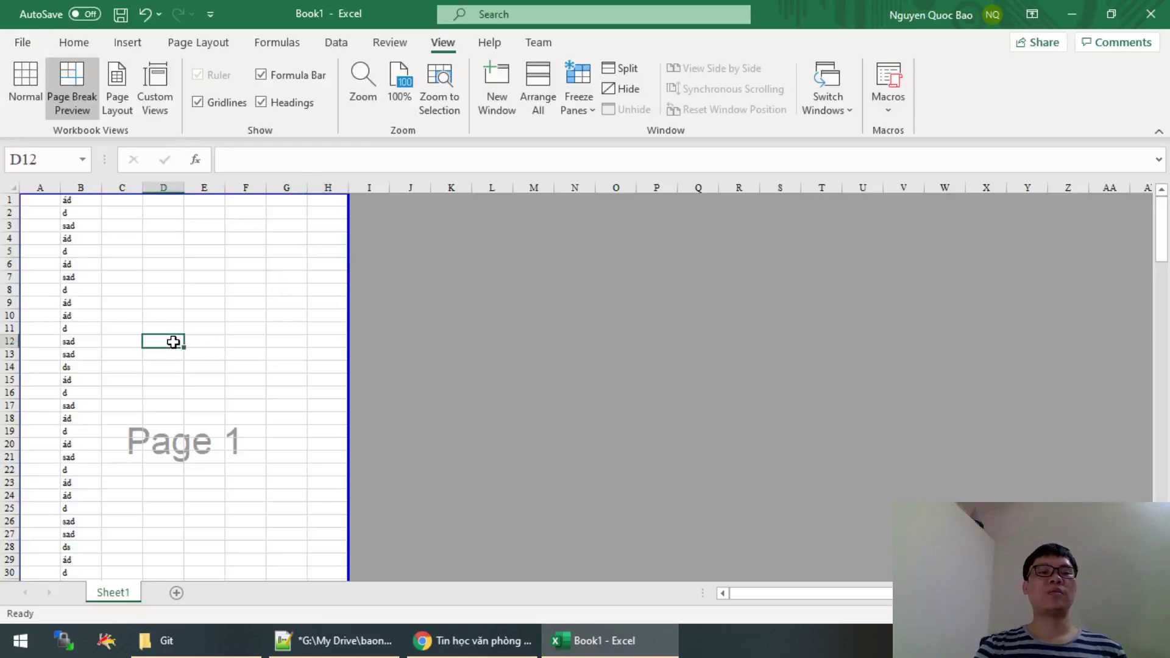
pyautogui.scroll(-6, 173, 342)
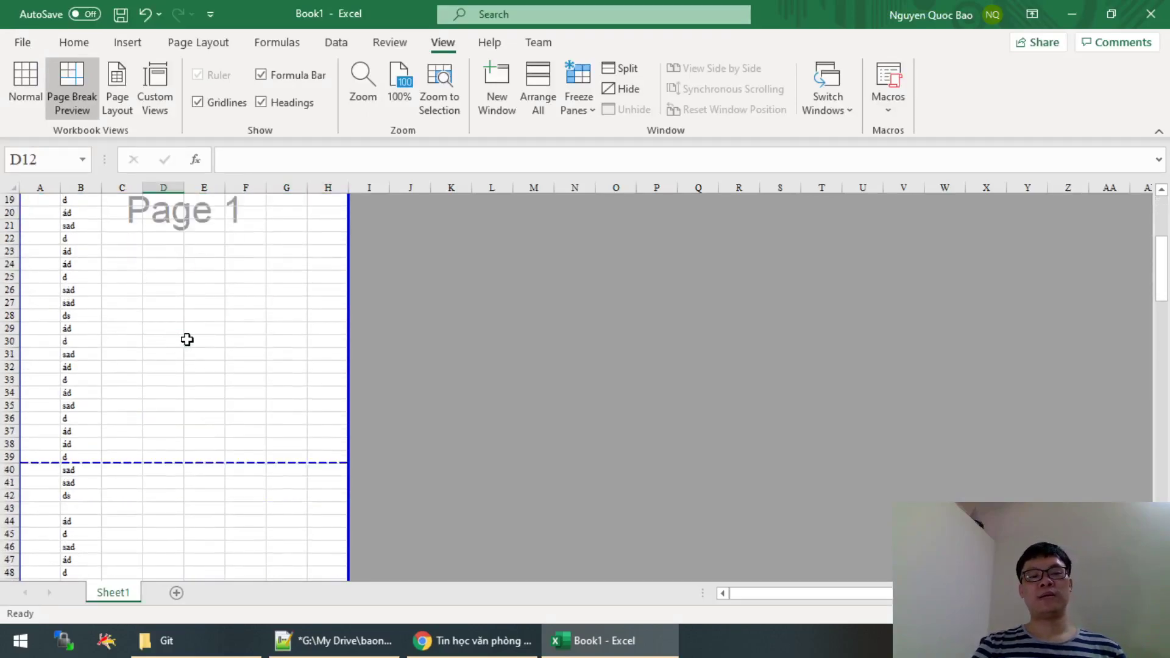
pyautogui.scroll(-6, 185, 339)
pyautogui.scroll(-3, 298, 345)
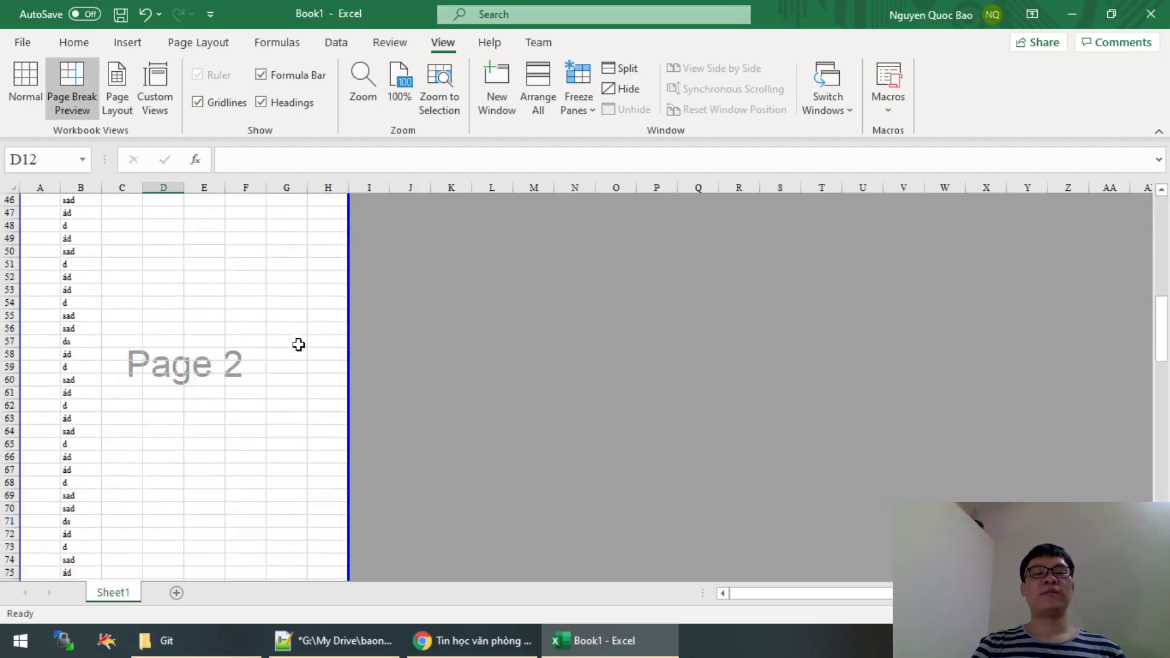
pyautogui.scroll(-7, 298, 344)
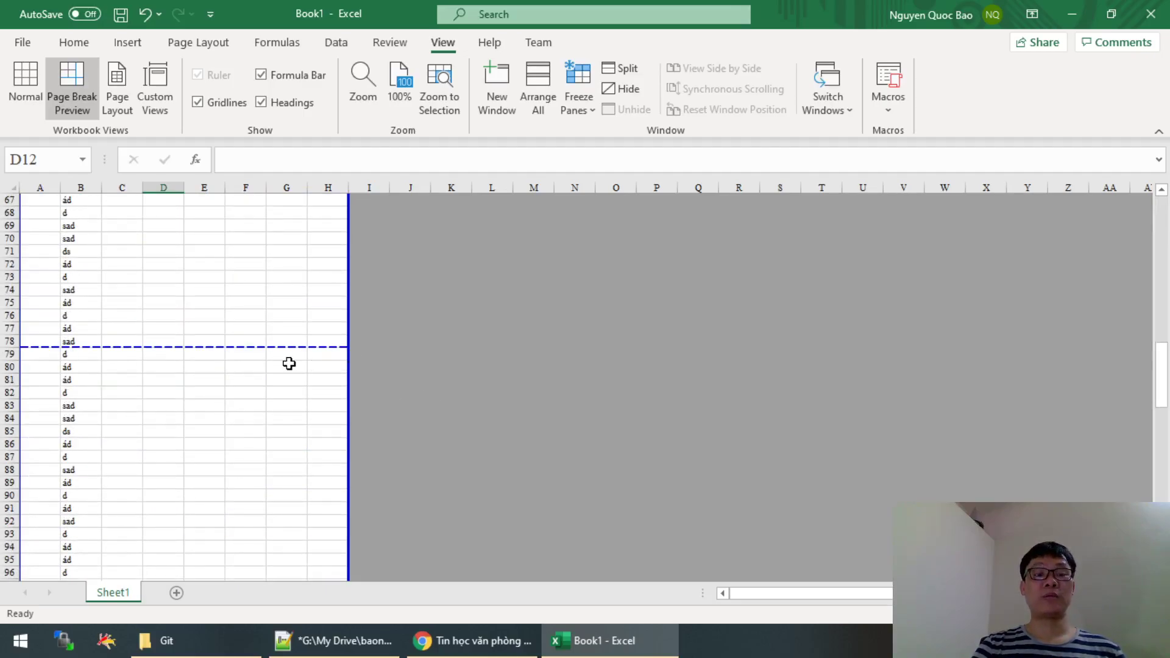
pyautogui.click(497, 641)
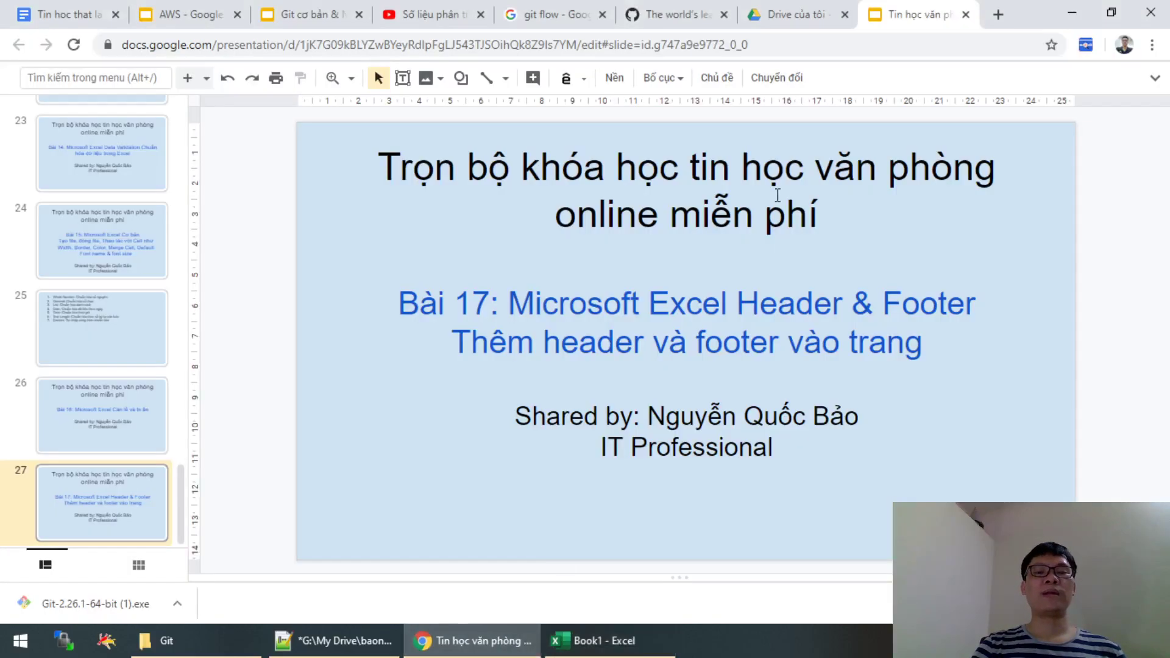
pyautogui.click(998, 15)
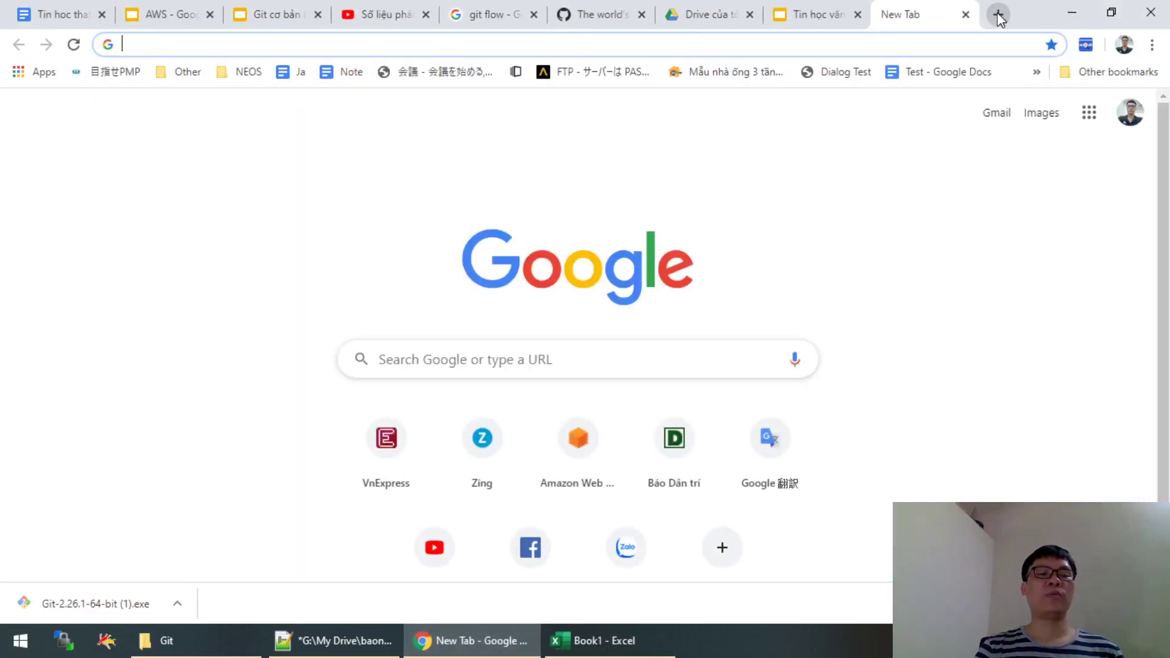
# - Go to the 'Tin học thật là đơn giản' YouTube channel using the address-bar suggestion for 'you'
pyautogui.write('y')
pyautogui.press('BackSpace')
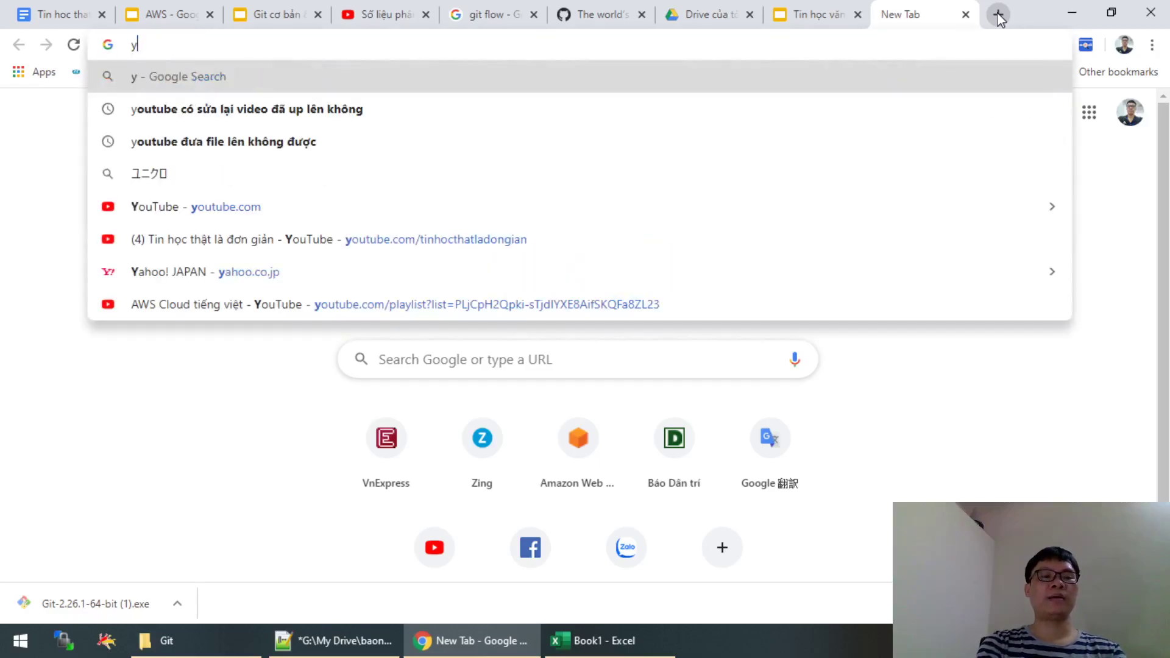
pyautogui.press('BackSpace')
pyautogui.write('youtube.com')
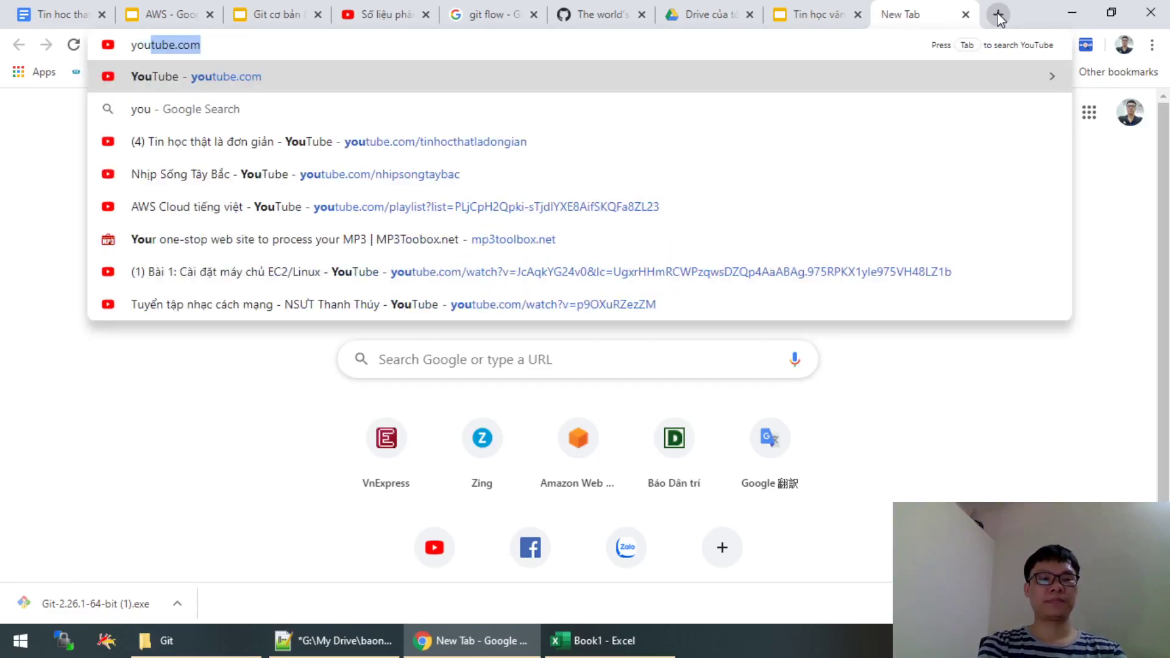
pyautogui.press('Down')
pyautogui.press('Down')
pyautogui.press('Return')
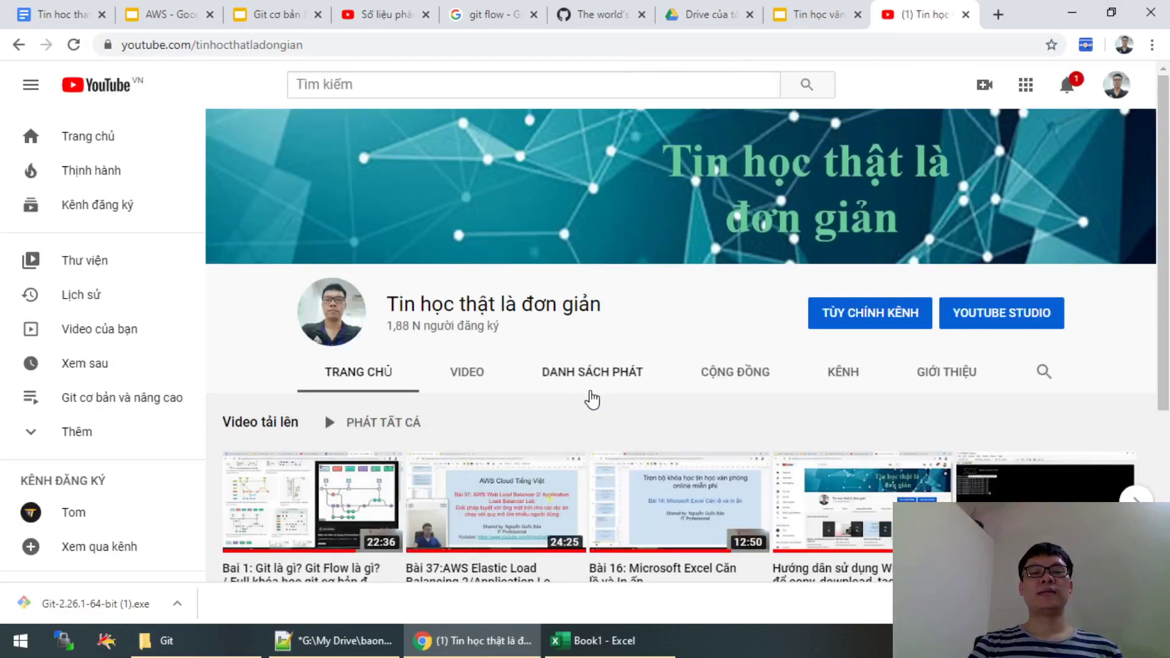
# - Browse the channel's DANH SÁCH PHÁT tab, scrolling through the Git, DevOps, Linux and Excel playlists
pyautogui.click(586, 382)
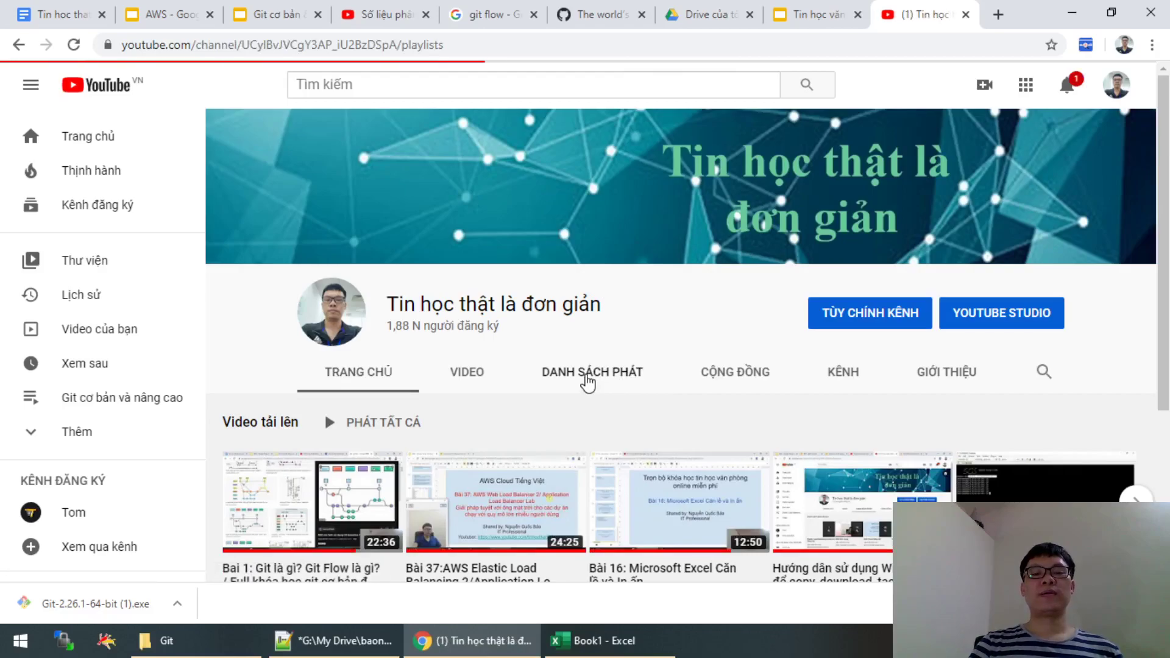
pyautogui.scroll(-4, 588, 378)
pyautogui.scroll(-3, 595, 360)
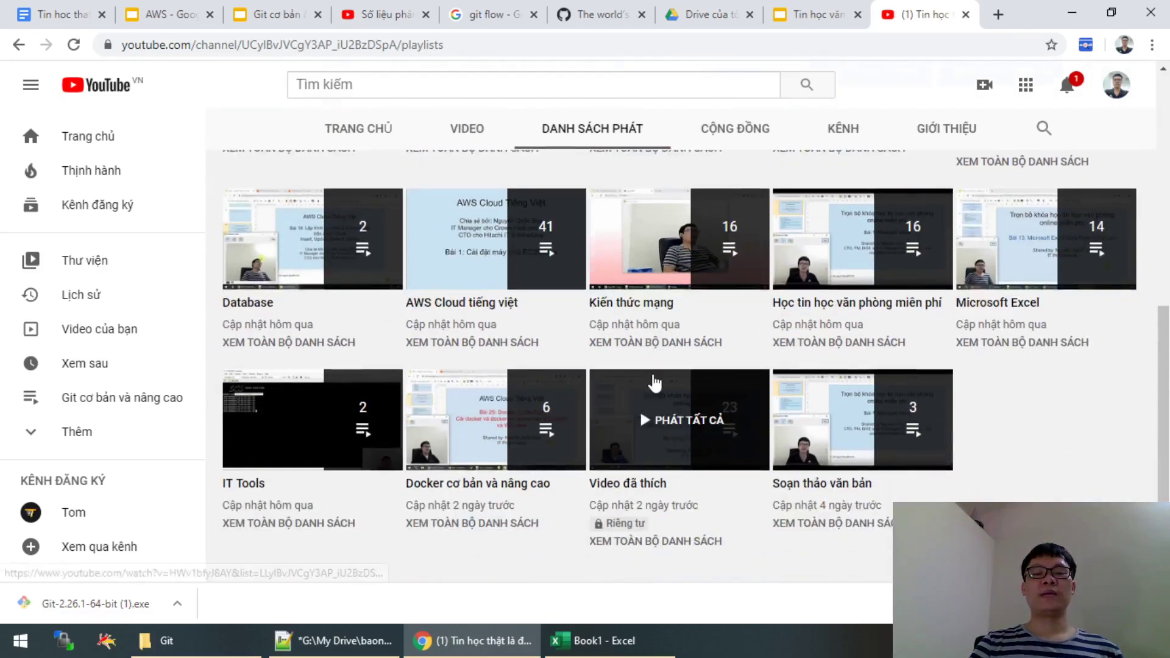
pyautogui.scroll(2, 952, 360)
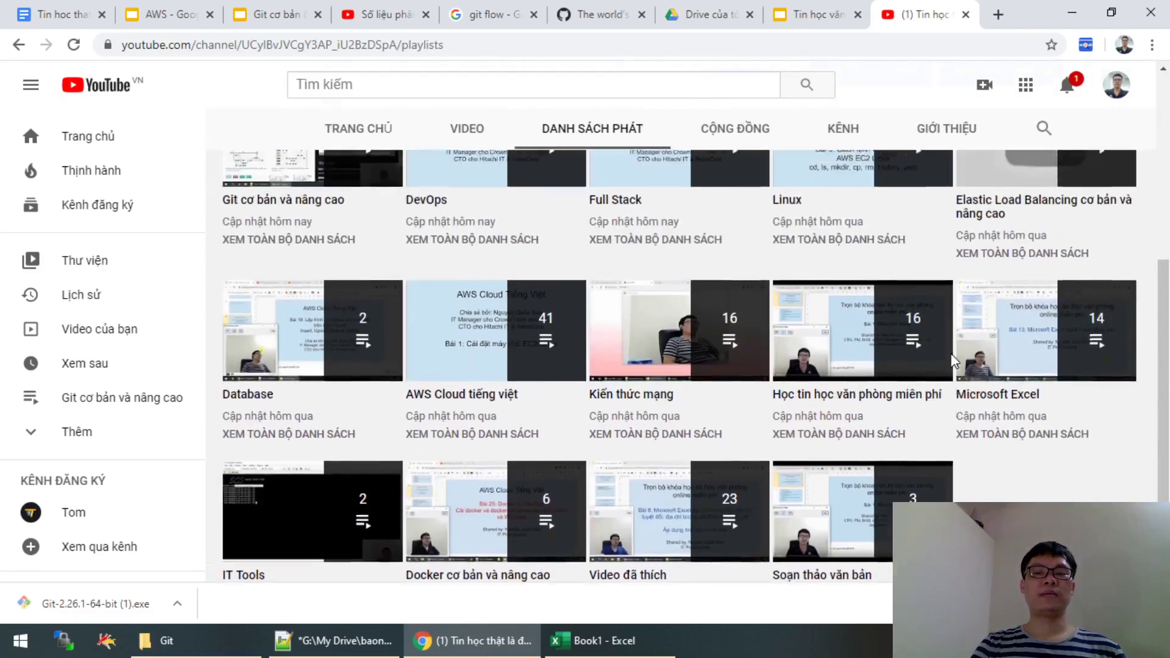
pyautogui.scroll(2, 952, 359)
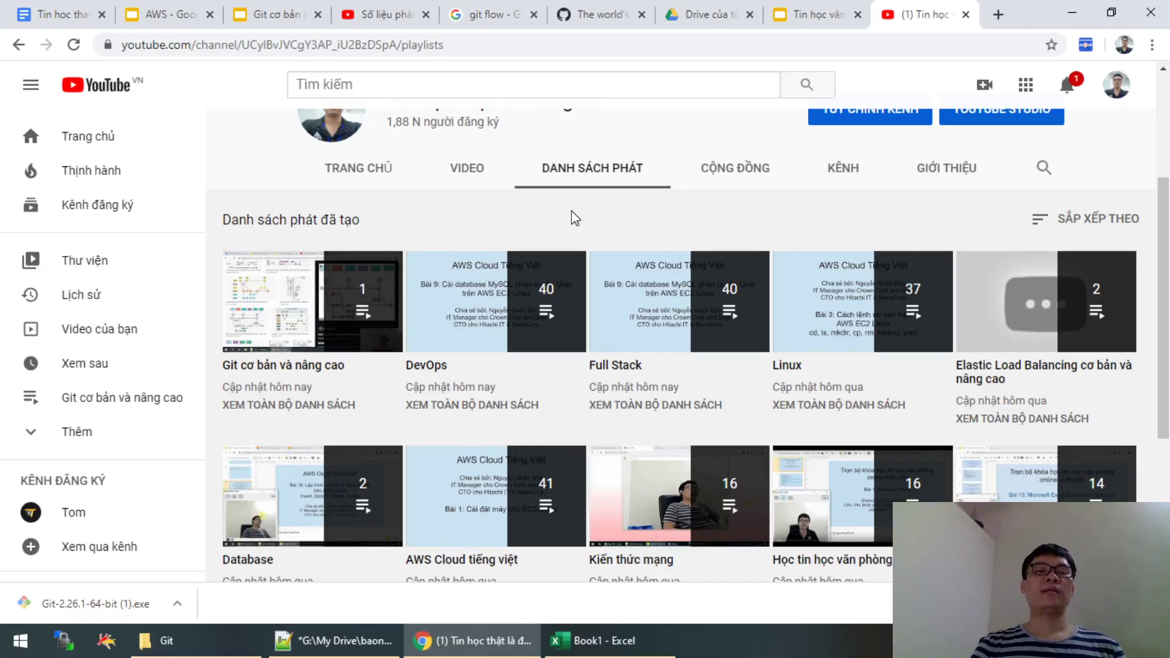
pyautogui.scroll(-2, 914, 366)
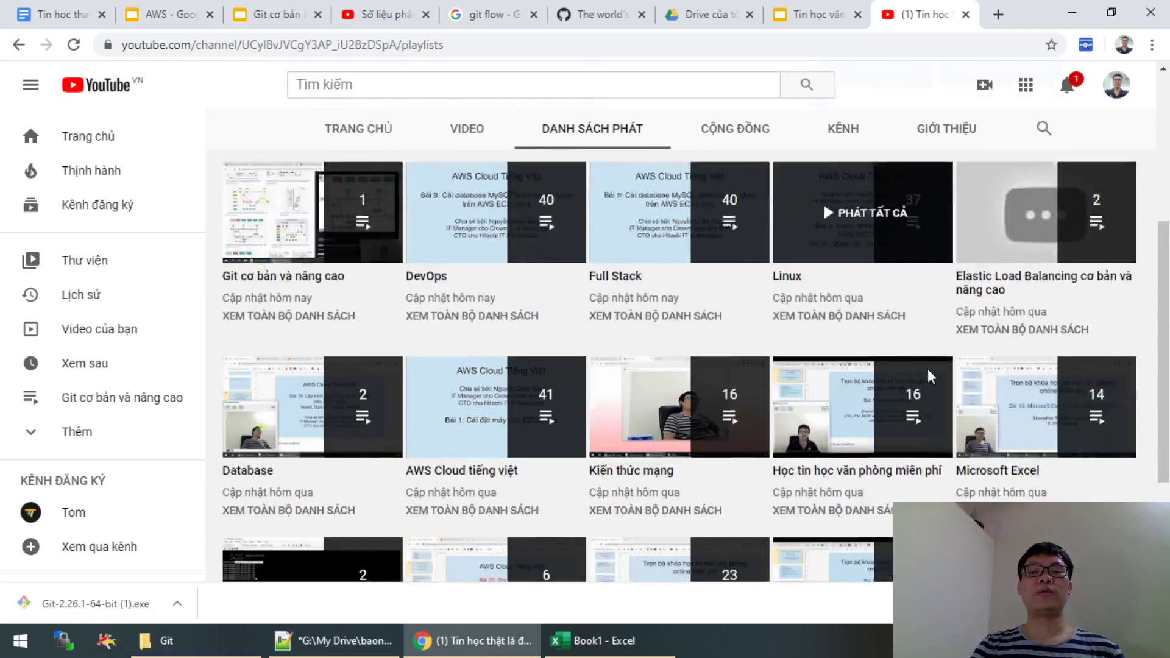
pyautogui.scroll(-3, 927, 368)
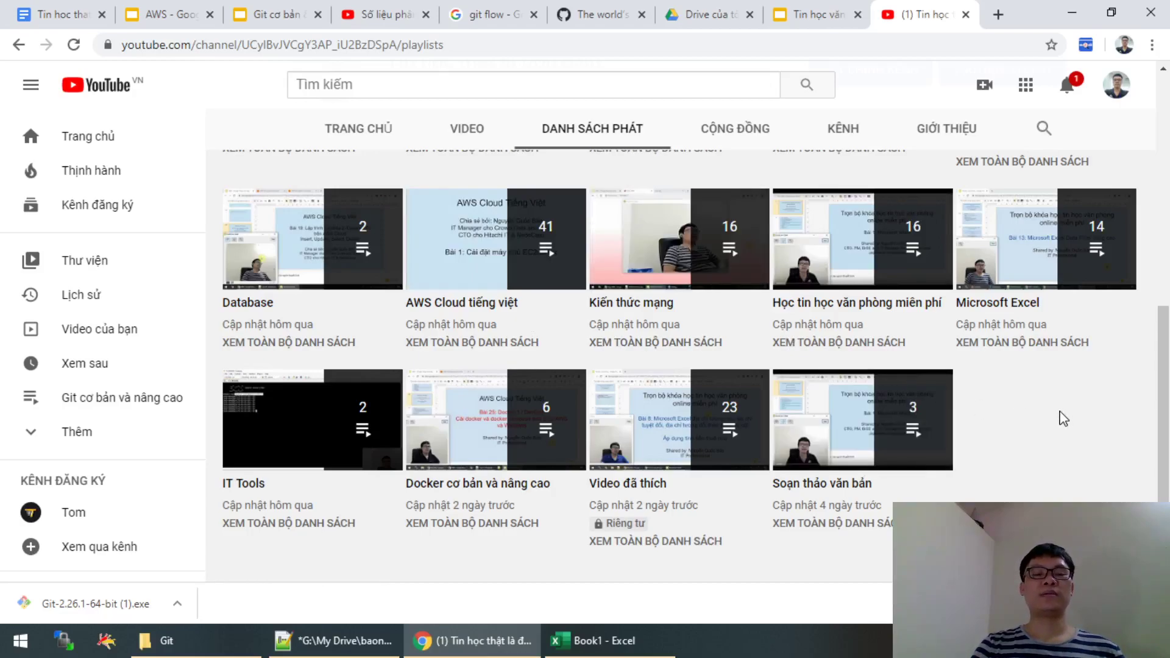
pyautogui.scroll(3, 1060, 414)
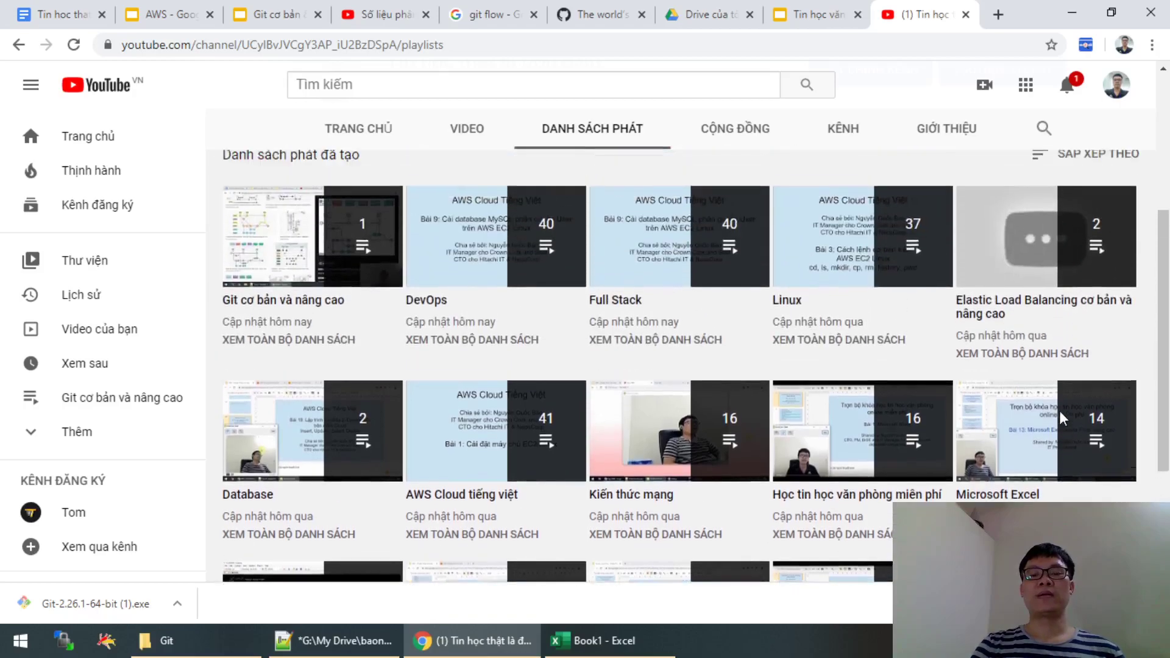
pyautogui.scroll(1, 1006, 366)
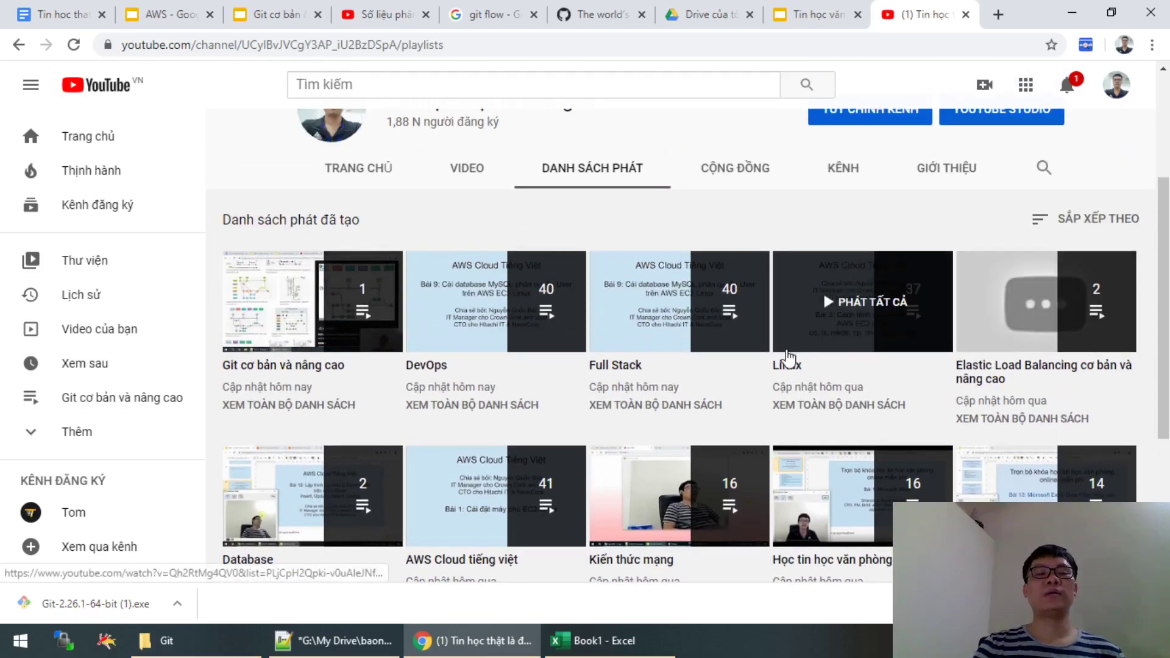